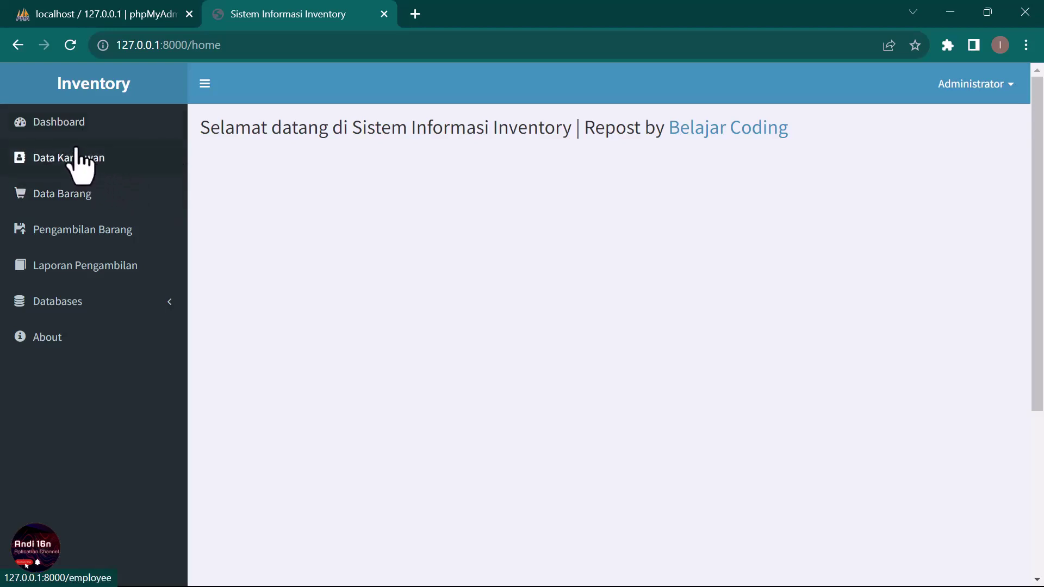
# Open the user settings page and review its profile and password fields down to the save options.
pyautogui.click(977, 88)
pyautogui.click(924, 122)
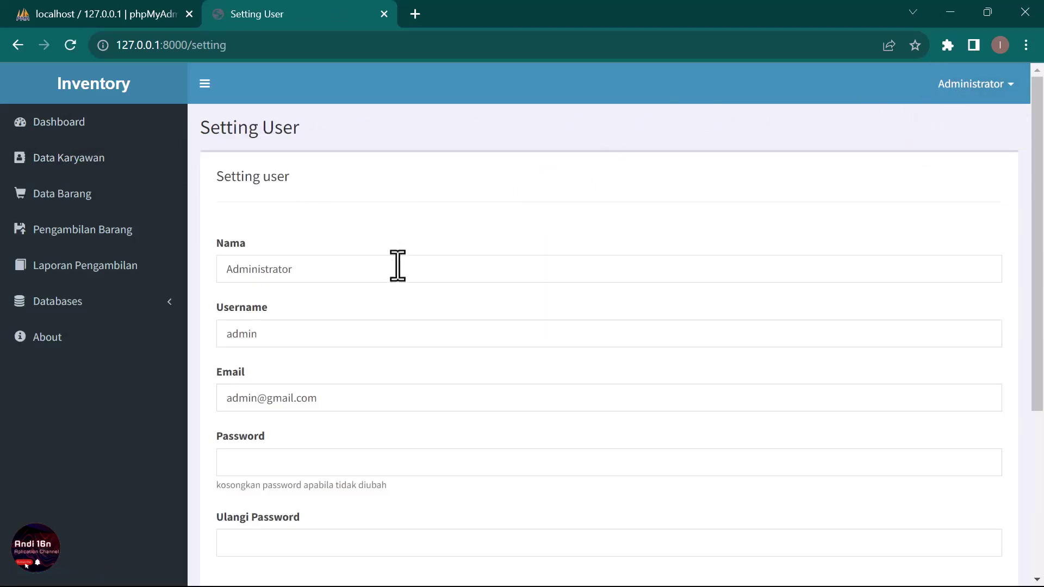
pyautogui.click(271, 464)
pyautogui.click(263, 538)
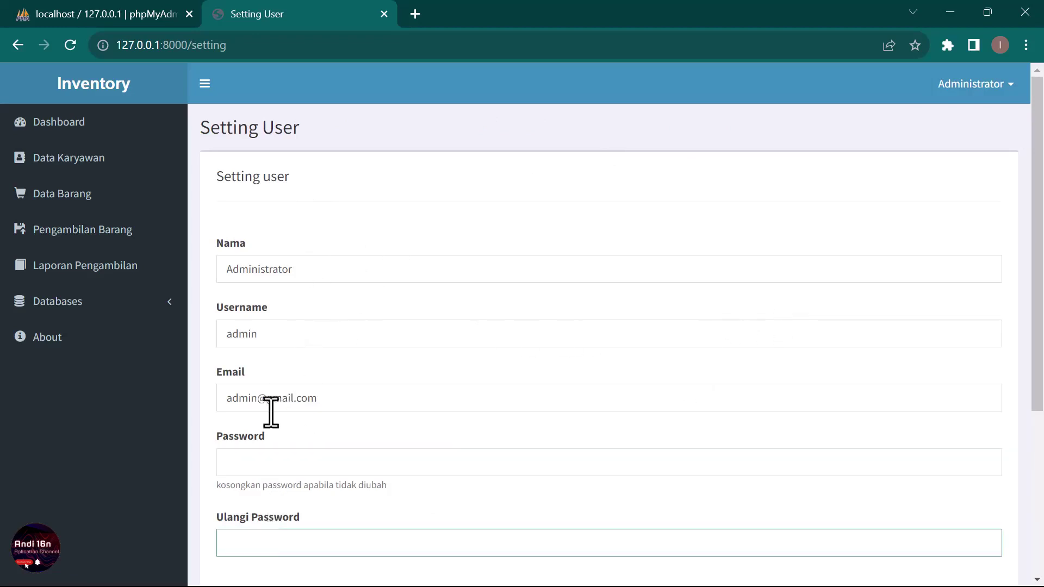
pyautogui.moveTo(1038, 318); pyautogui.dragTo(1041, 341)
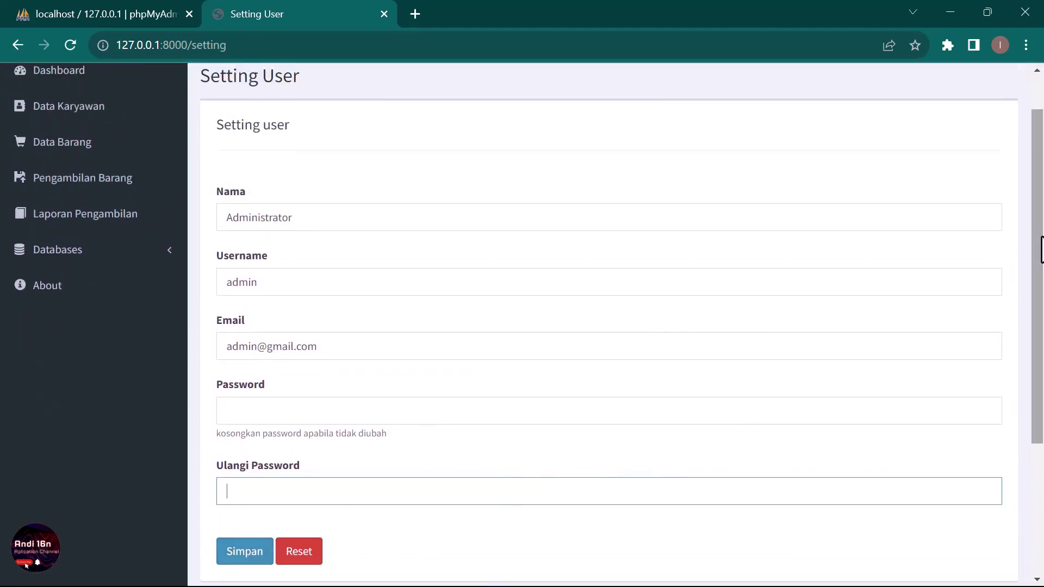
pyautogui.moveTo(1038, 253); pyautogui.dragTo(1036, 198)
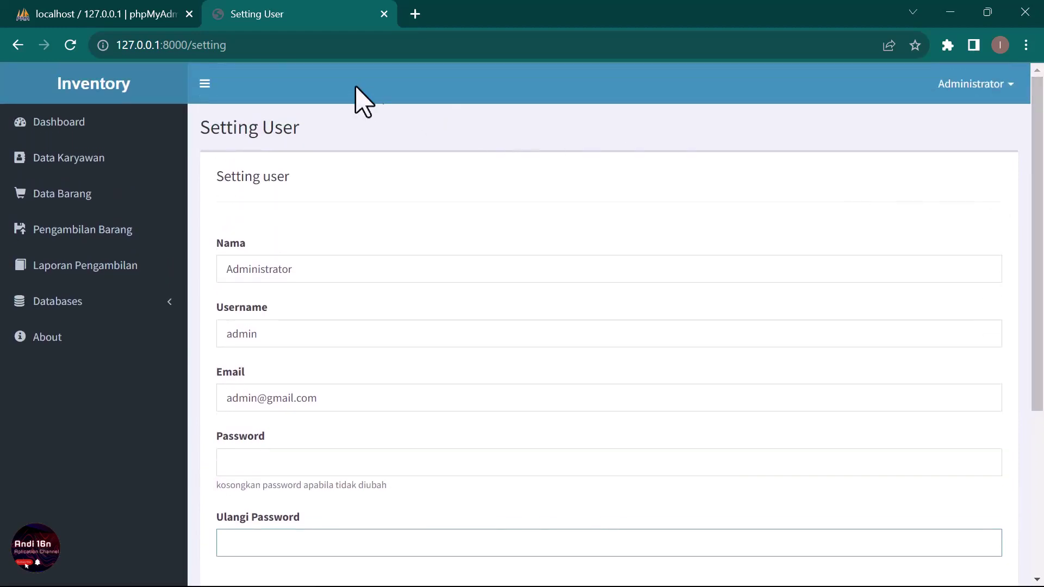
# View the detail record of the first employee in Data Karyawan and return to the employee list.
pyautogui.click(76, 127)
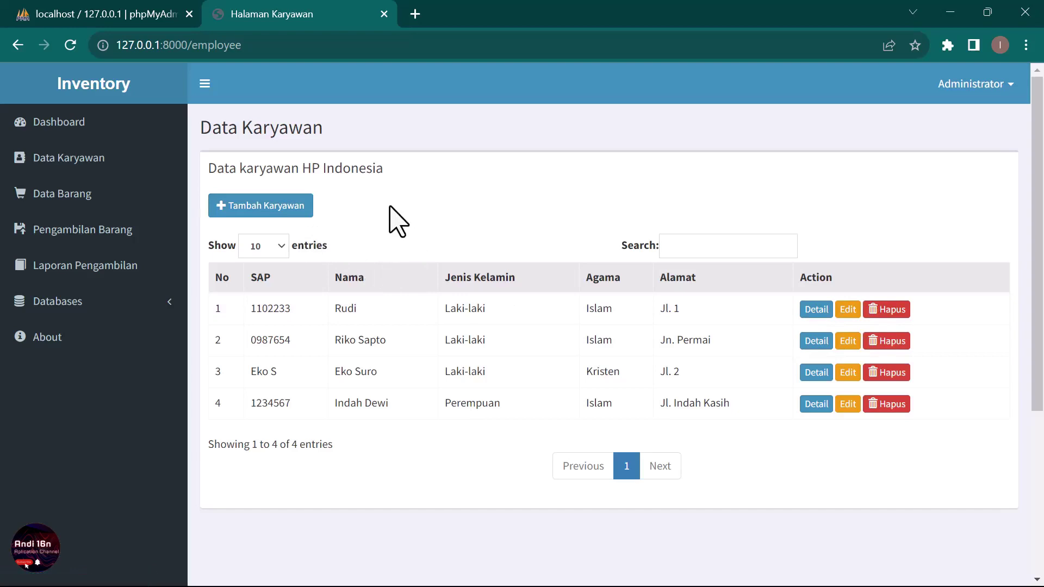
pyautogui.click(809, 313)
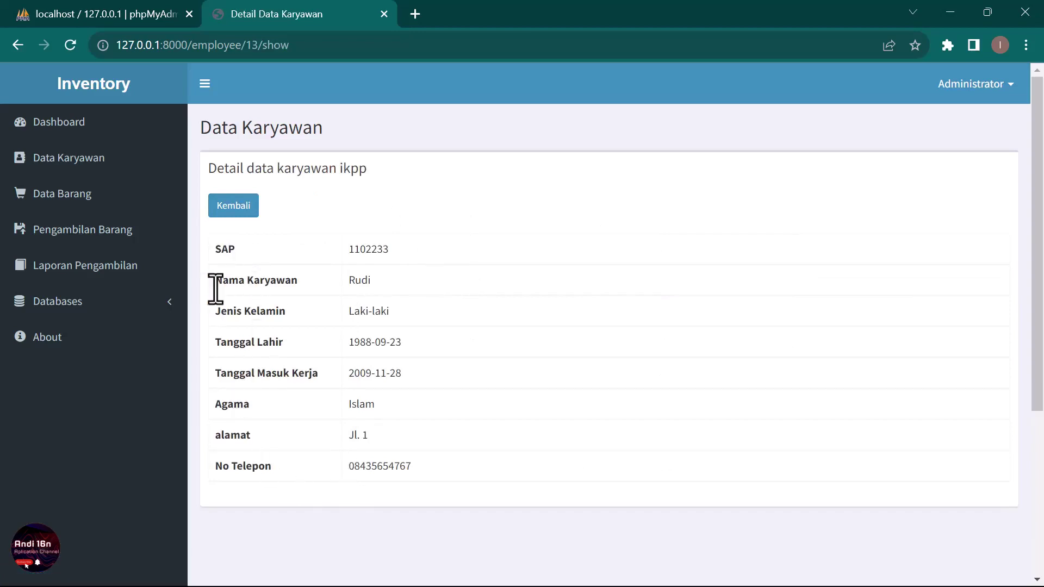
pyautogui.click(233, 207)
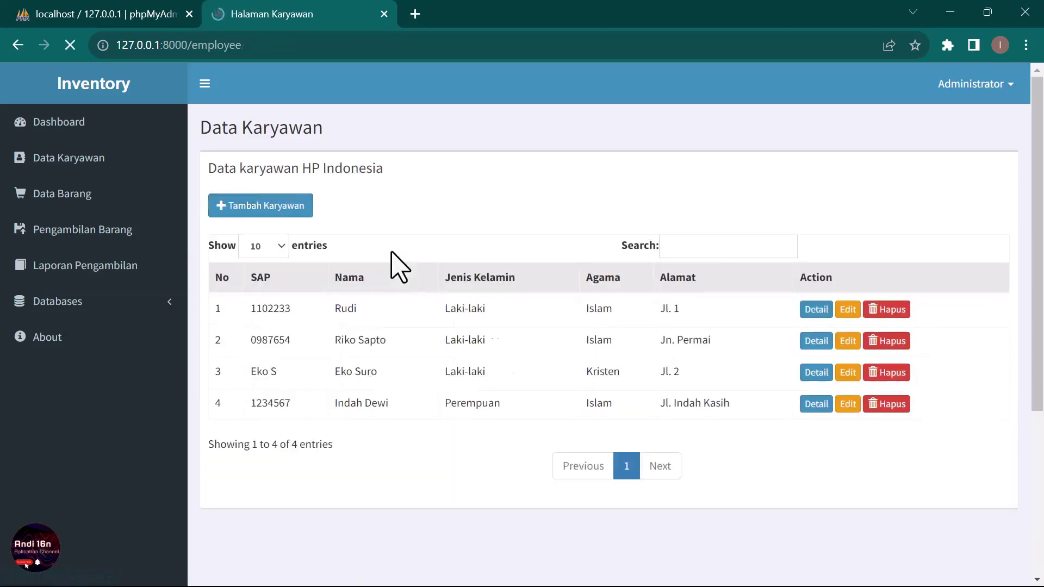
# Look over the edit form of the first employee and return to the list without saving.
pyautogui.click(848, 310)
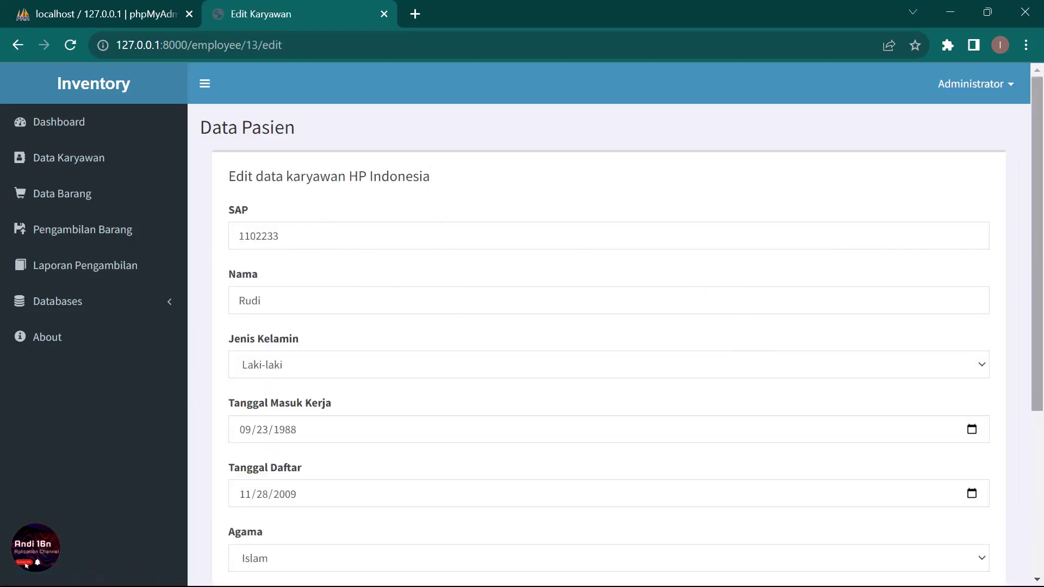
pyautogui.moveTo(1036, 236); pyautogui.dragTo(1022, 418)
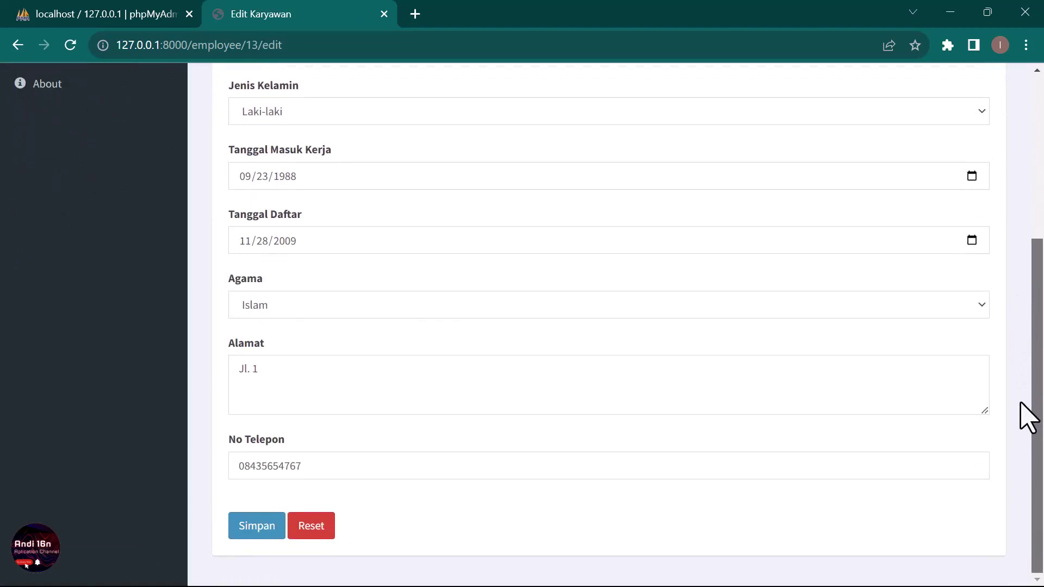
pyautogui.moveTo(1019, 350); pyautogui.dragTo(1005, 144)
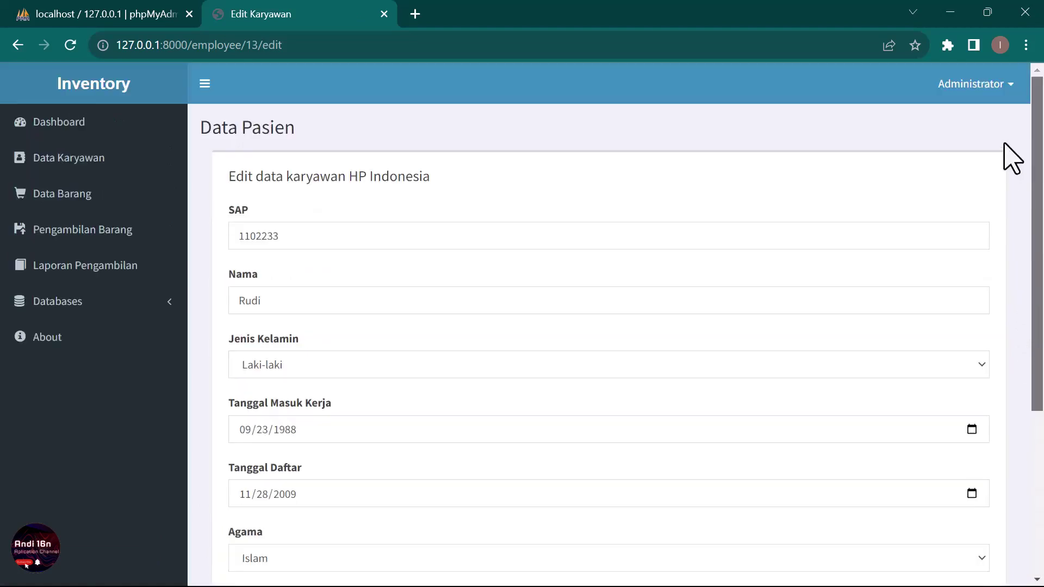
pyautogui.click(15, 46)
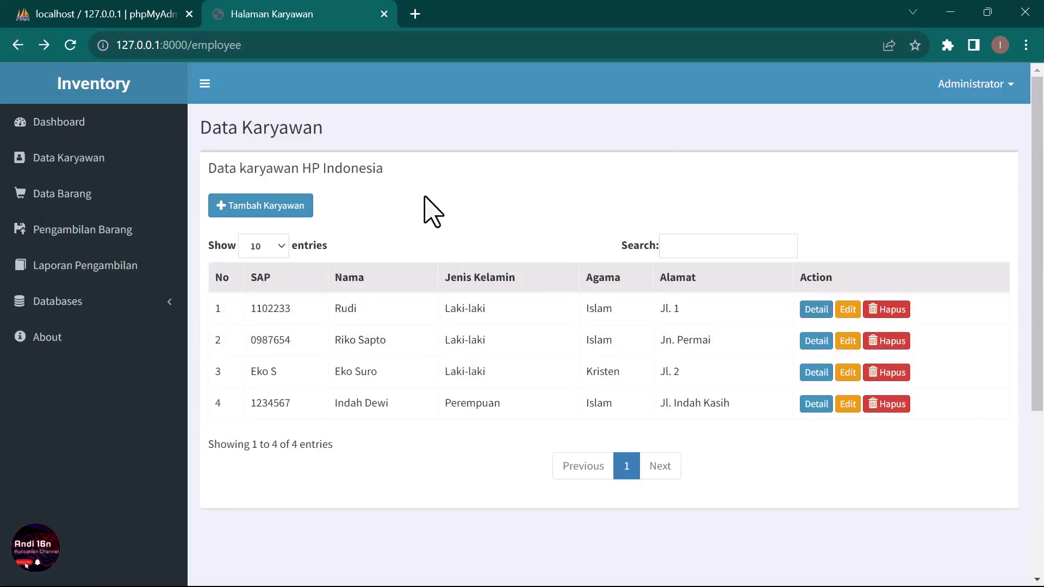
# Open the form for adding an employee and review all its fields down to the phone number.
pyautogui.click(238, 206)
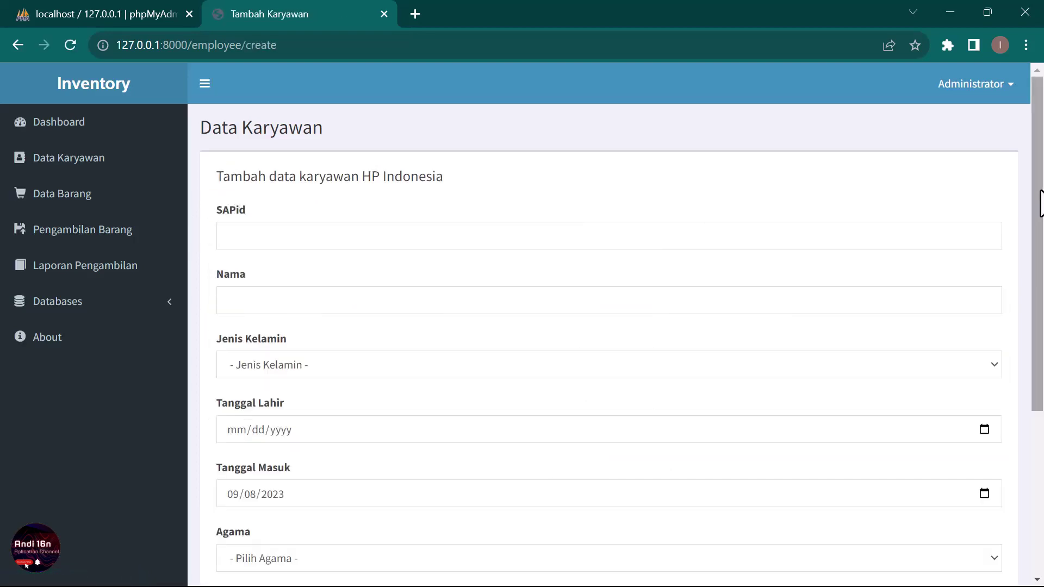
pyautogui.moveTo(1041, 204); pyautogui.dragTo(1032, 419)
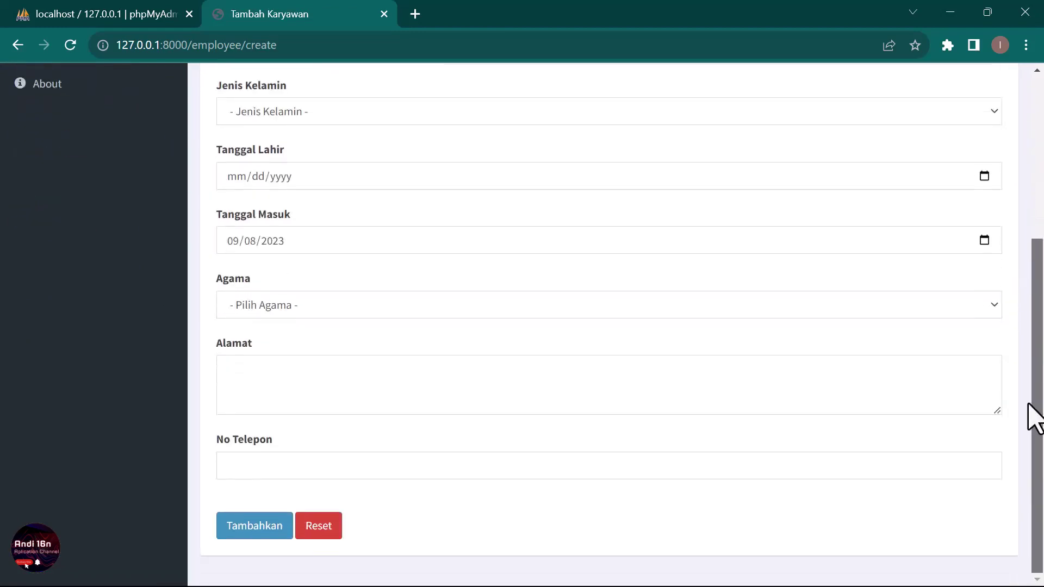
pyautogui.click(249, 535)
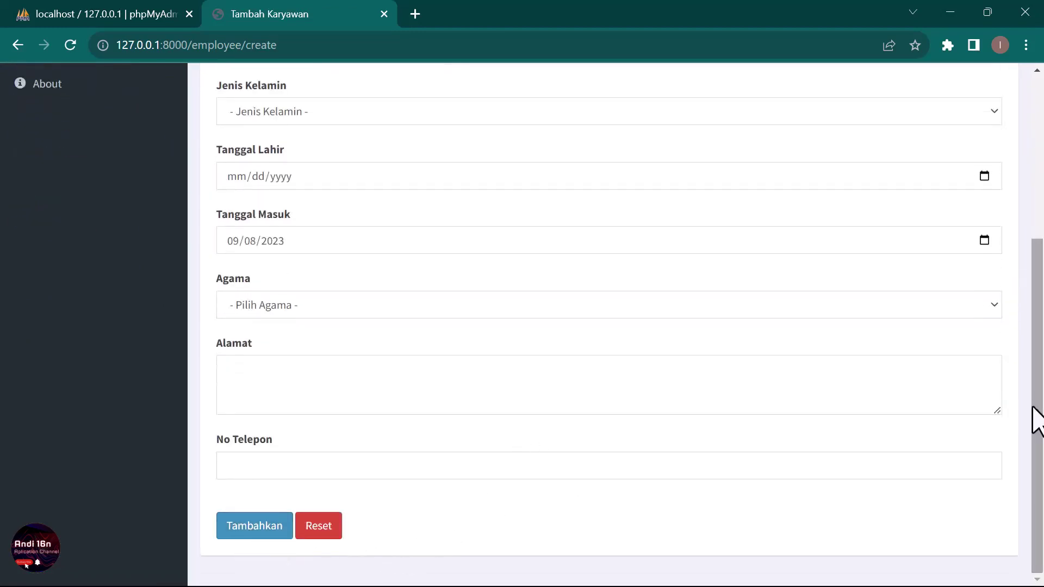
pyautogui.moveTo(1035, 421); pyautogui.dragTo(1036, 252)
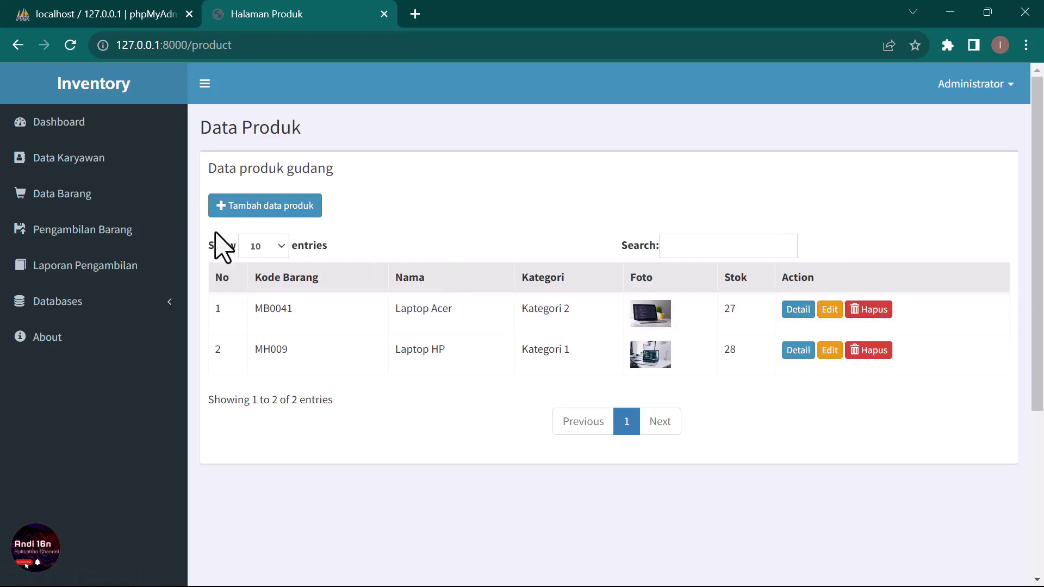
# Open the form for adding a product and review its fields, including the available Kategori choices.
pyautogui.click(262, 205)
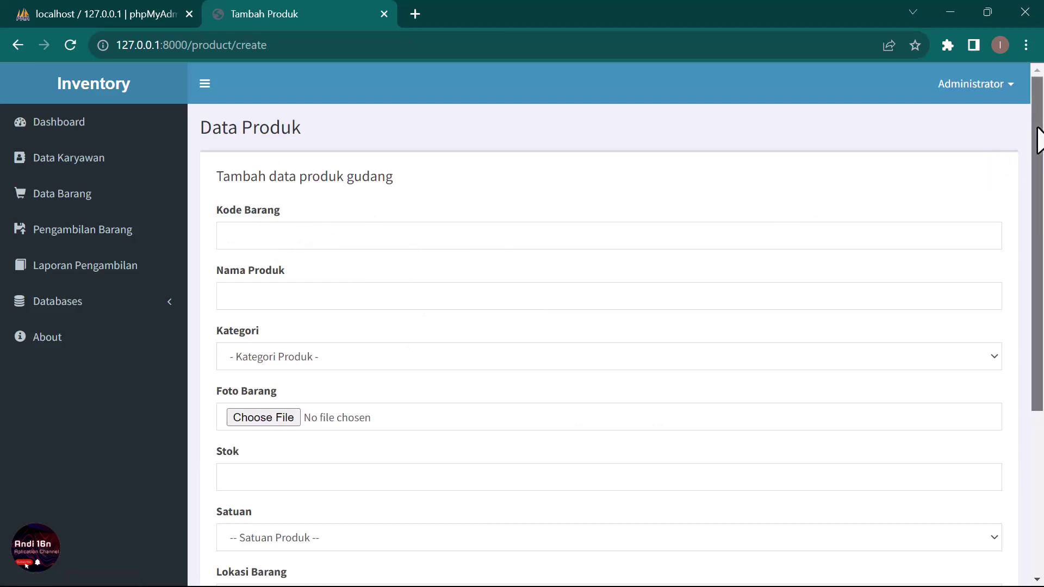
pyautogui.scroll(-1, 1038, 140)
pyautogui.moveTo(1041, 163); pyautogui.dragTo(1041, 203)
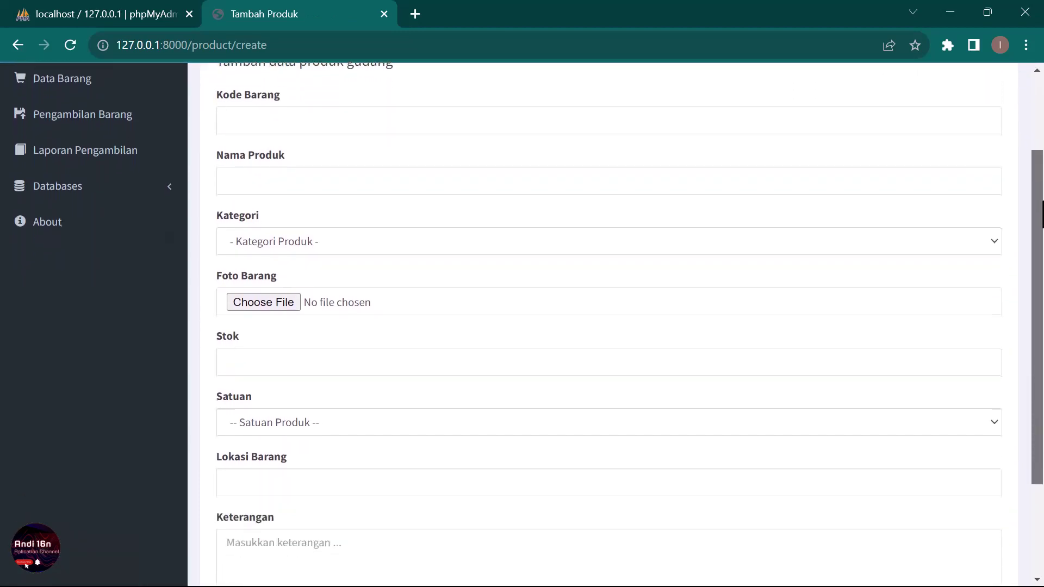
pyautogui.click(308, 251)
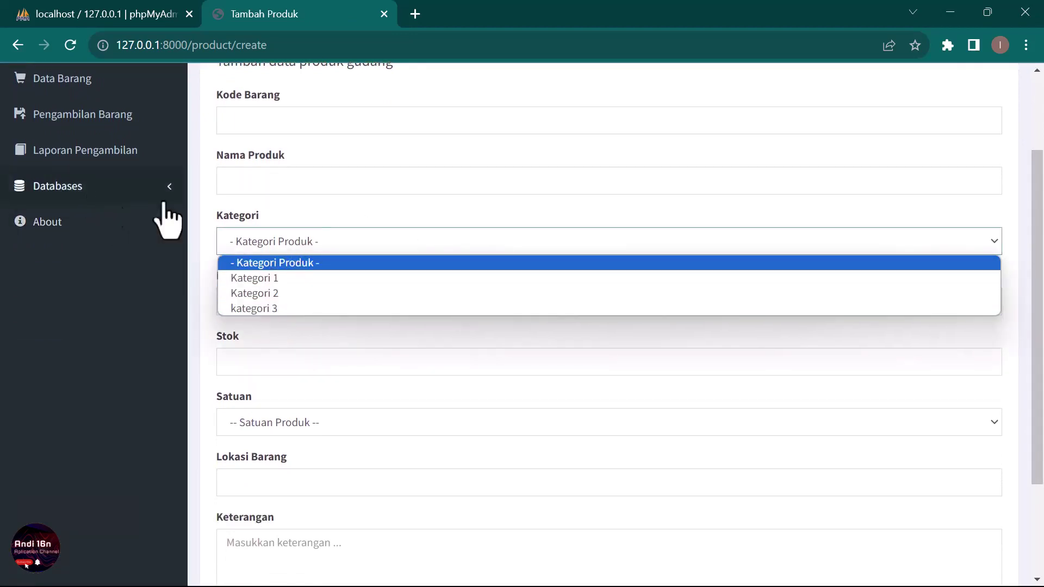
pyautogui.click(335, 211)
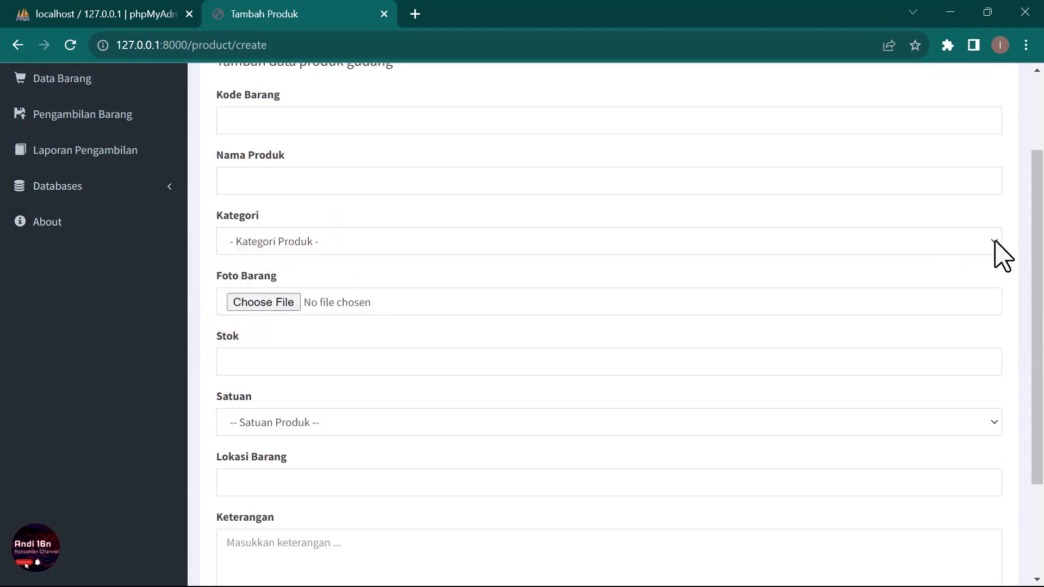
pyautogui.moveTo(1039, 256); pyautogui.dragTo(1037, 335)
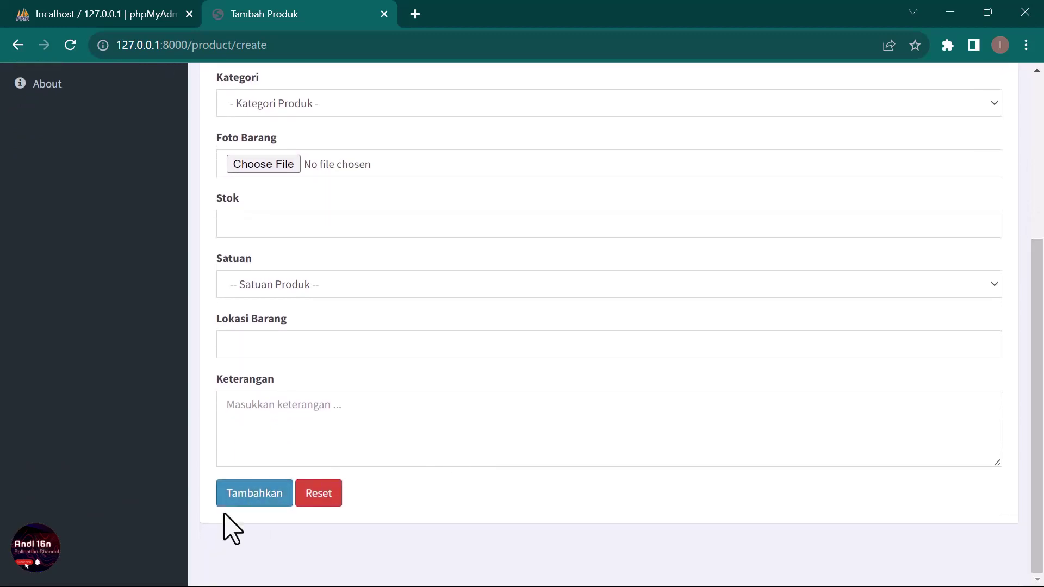
pyautogui.moveTo(1038, 302); pyautogui.dragTo(1041, 155)
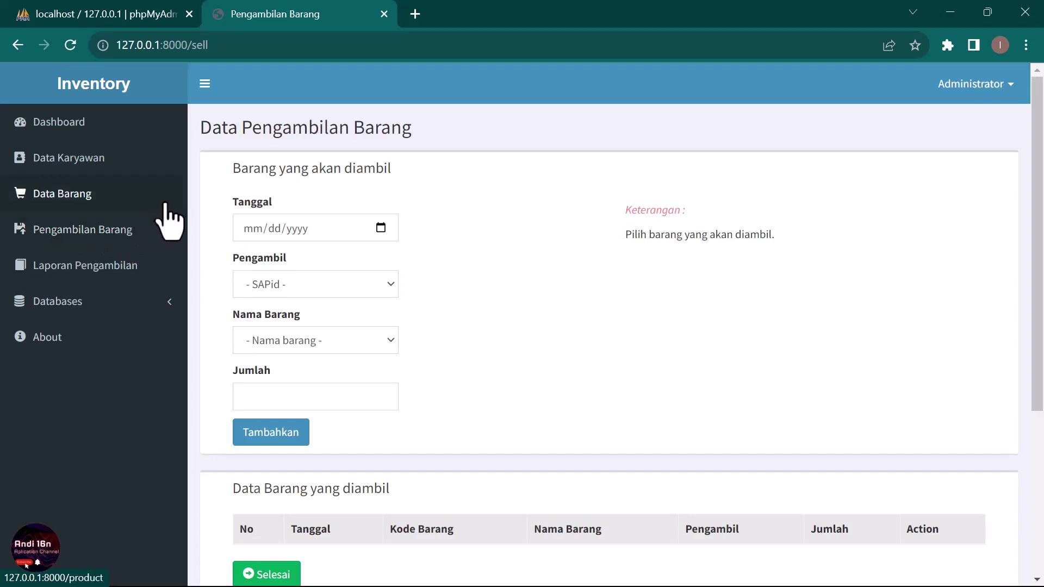
# Set the item withdrawal date to 09/08/2023 and choose the second listed employee as the Pengambil.
pyautogui.click(381, 228)
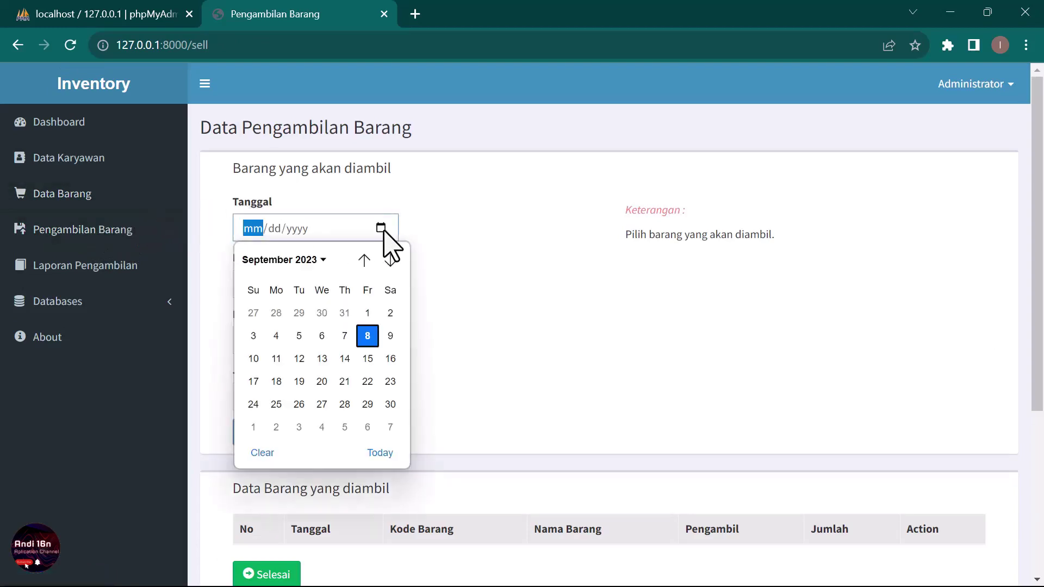
pyautogui.click(368, 335)
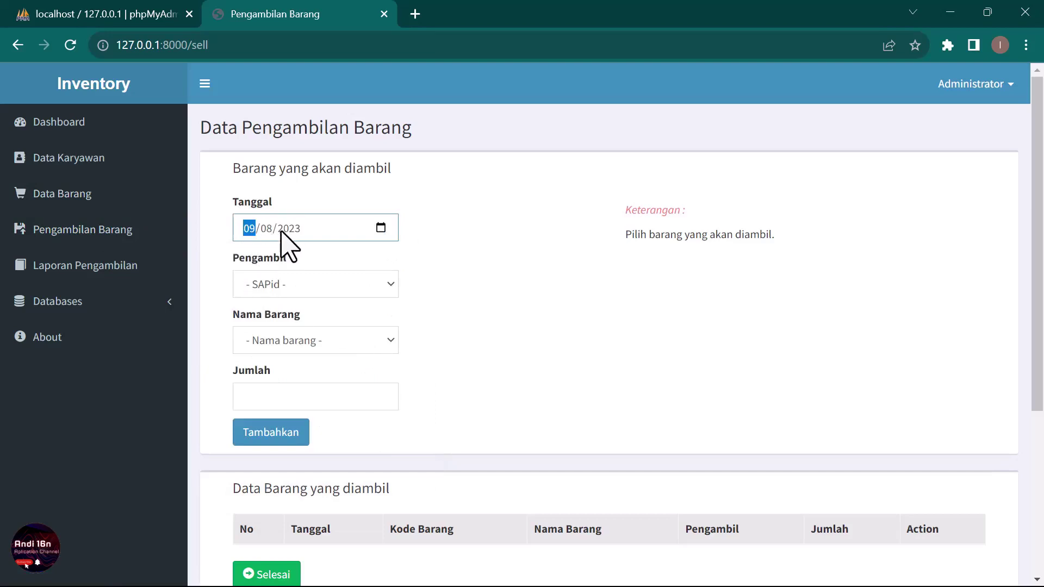
pyautogui.click(292, 288)
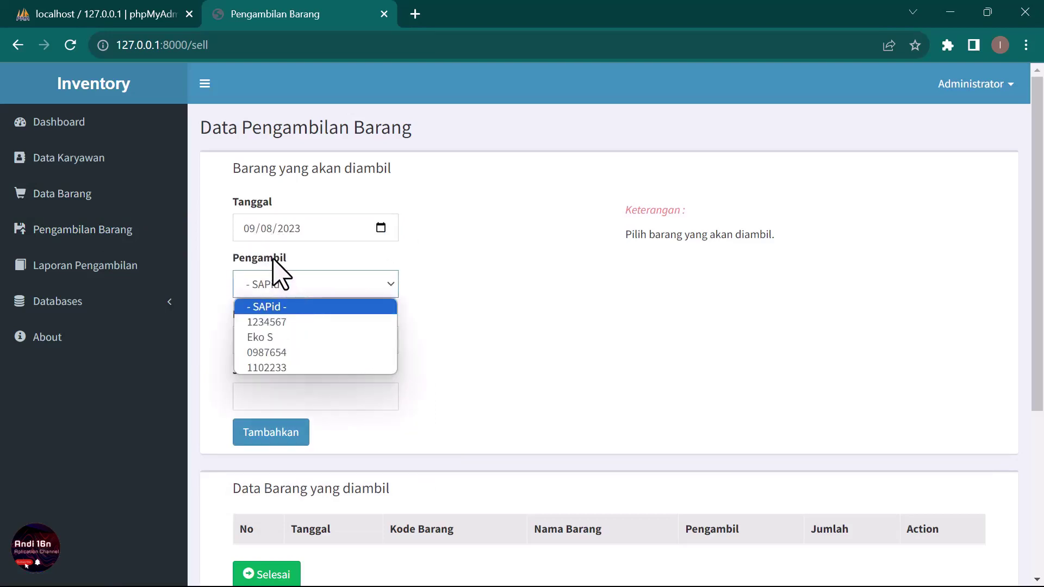
pyautogui.click(268, 340)
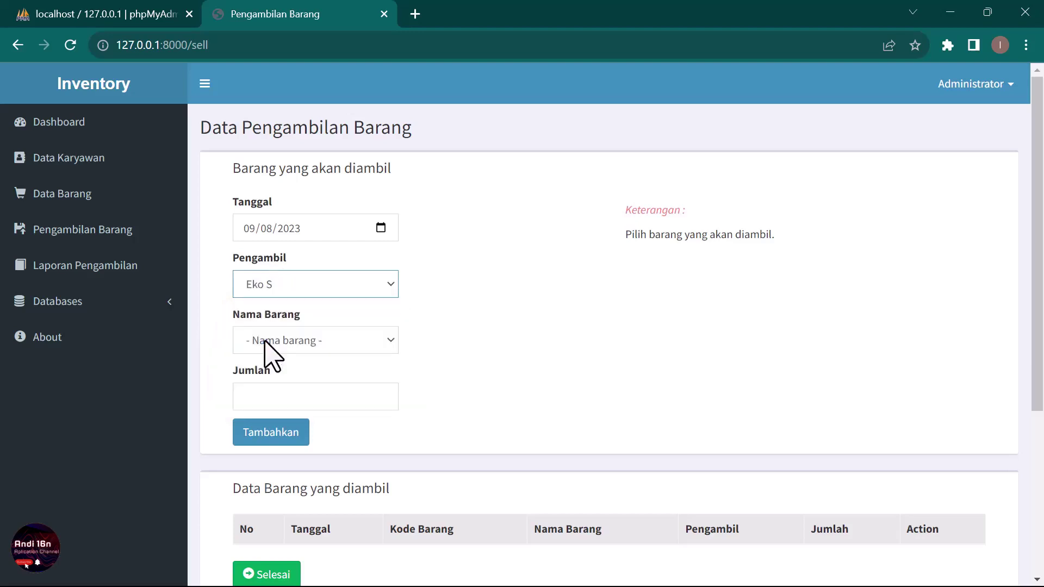
# Choose Laptop HP as the withdrawn item with a quantity of 1 and add it to the withdrawal list.
pyautogui.click(298, 343)
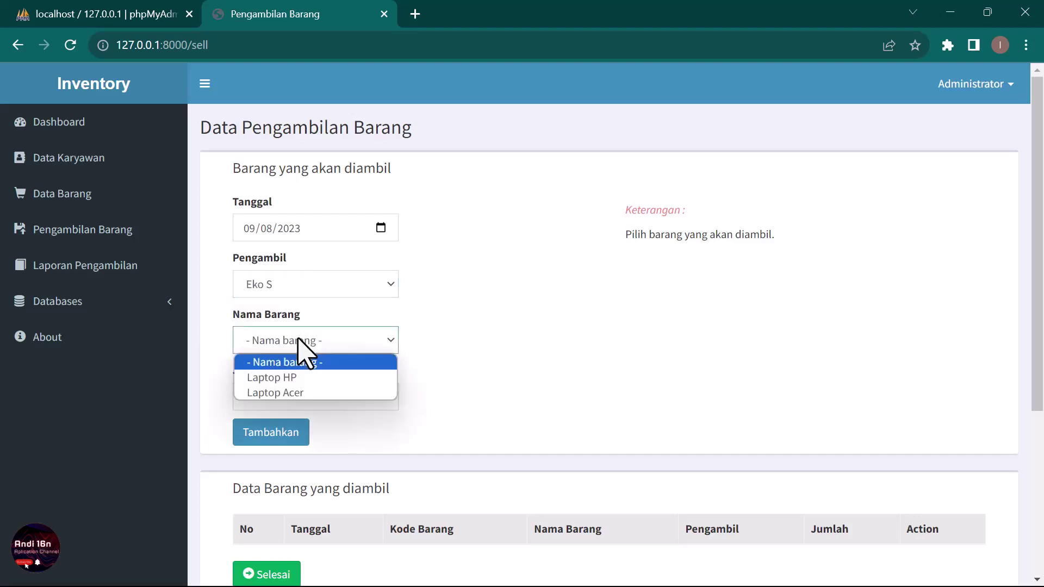
pyautogui.click(300, 379)
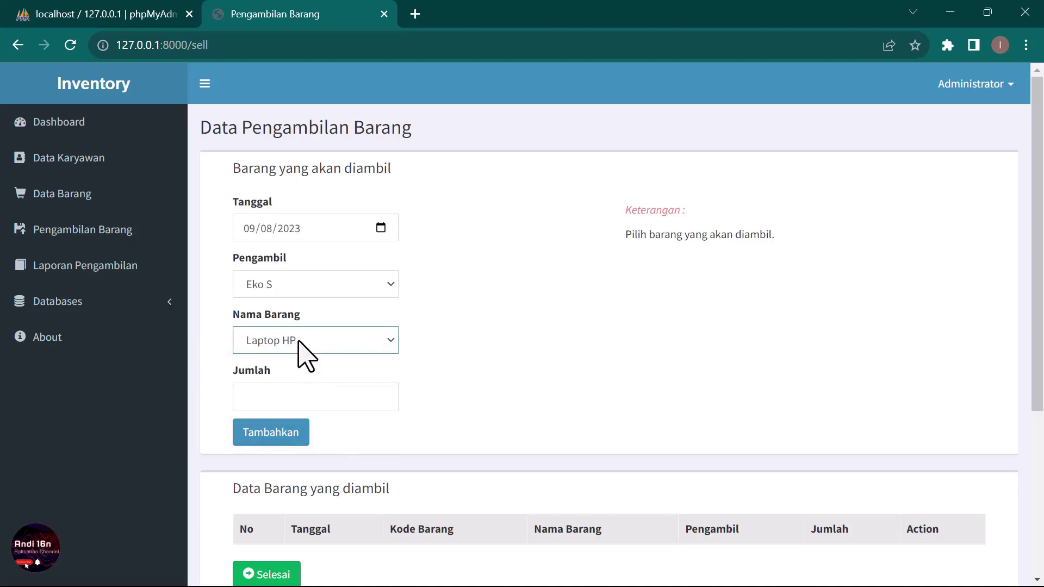
pyautogui.click(280, 393)
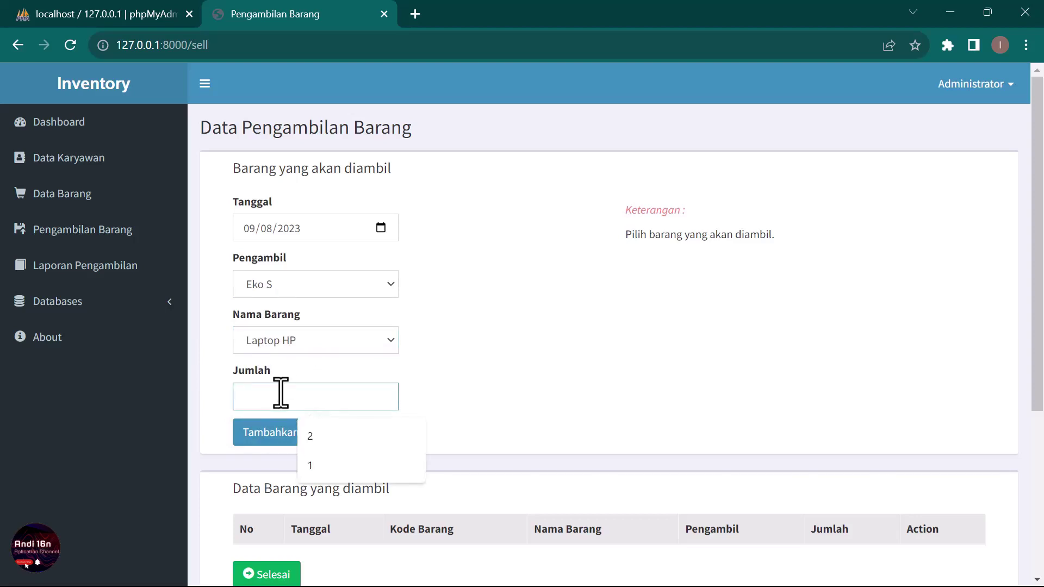
pyautogui.write('1')
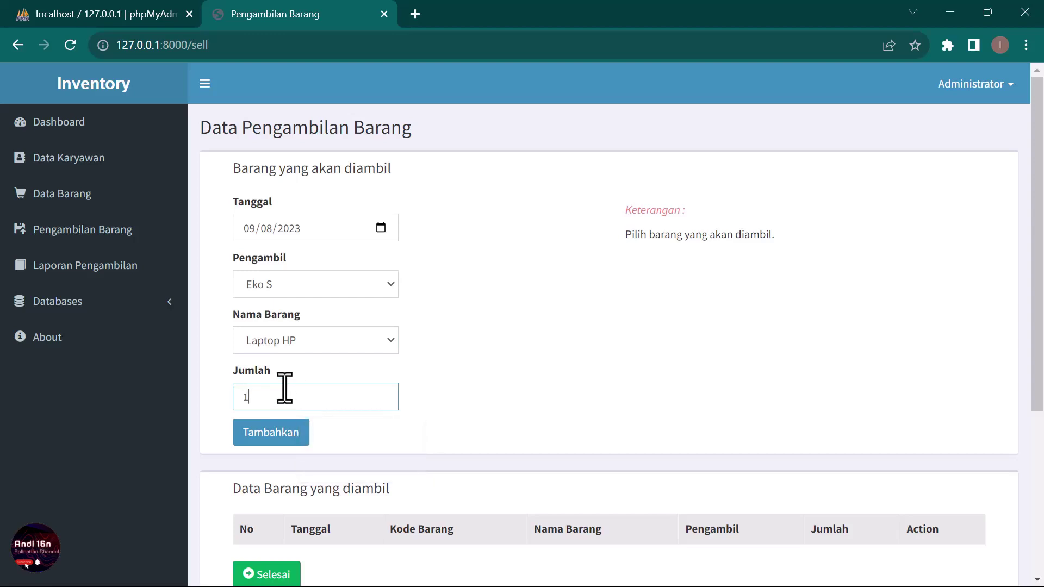
pyautogui.click(283, 438)
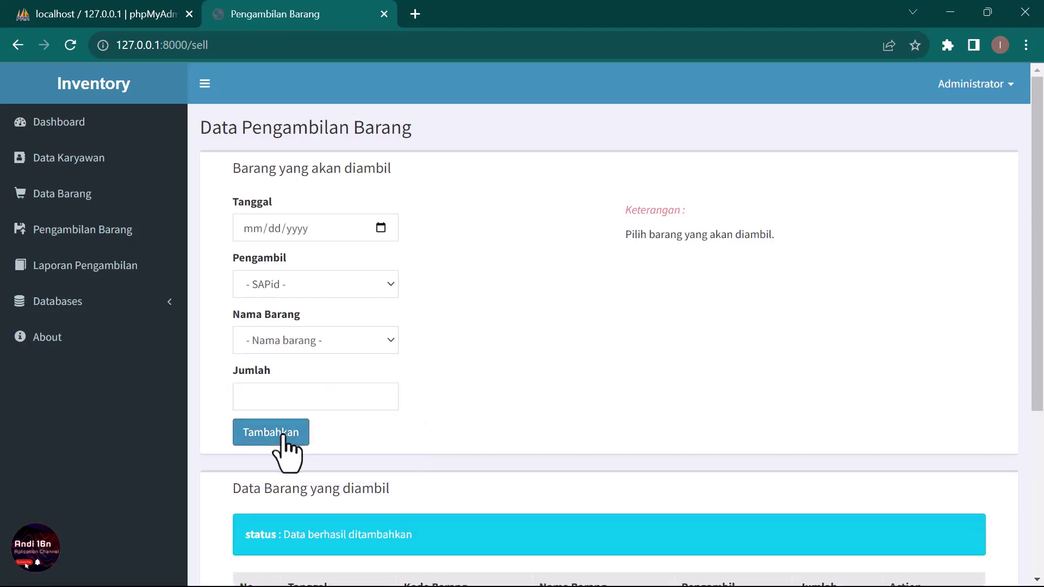
pyautogui.scroll(-4, 1039, 303)
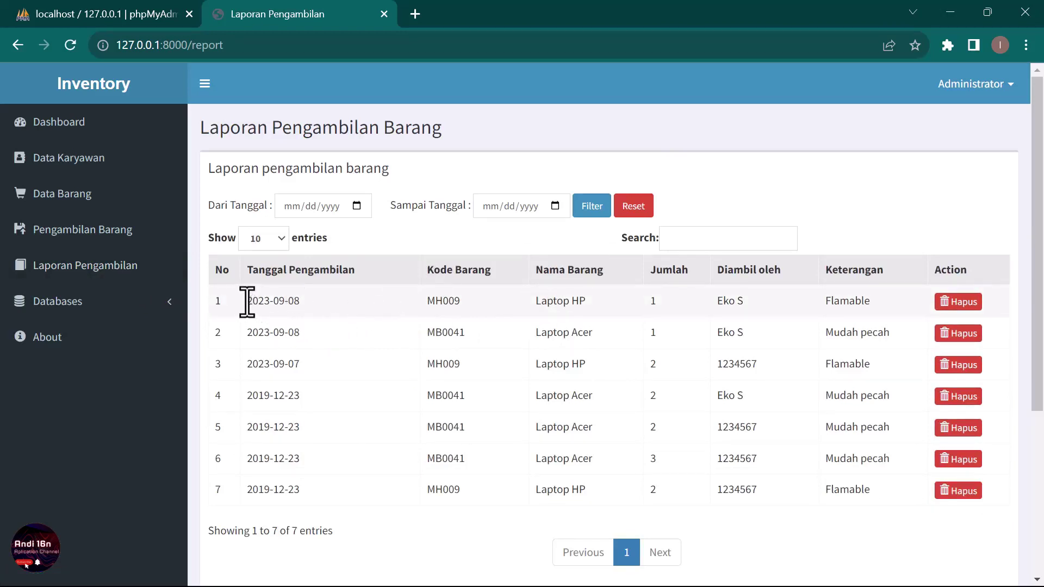
# Filter the withdrawal report from 09/07/2023 to 09/08/2023, and reopen the unfiltered report.
pyautogui.moveTo(246, 300); pyautogui.dragTo(872, 305)
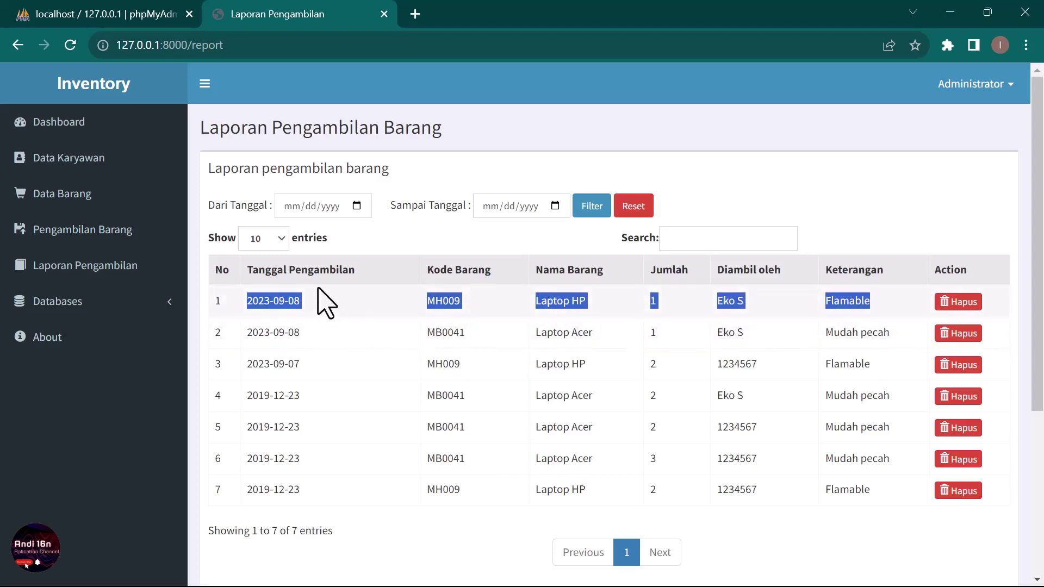
pyautogui.click(365, 227)
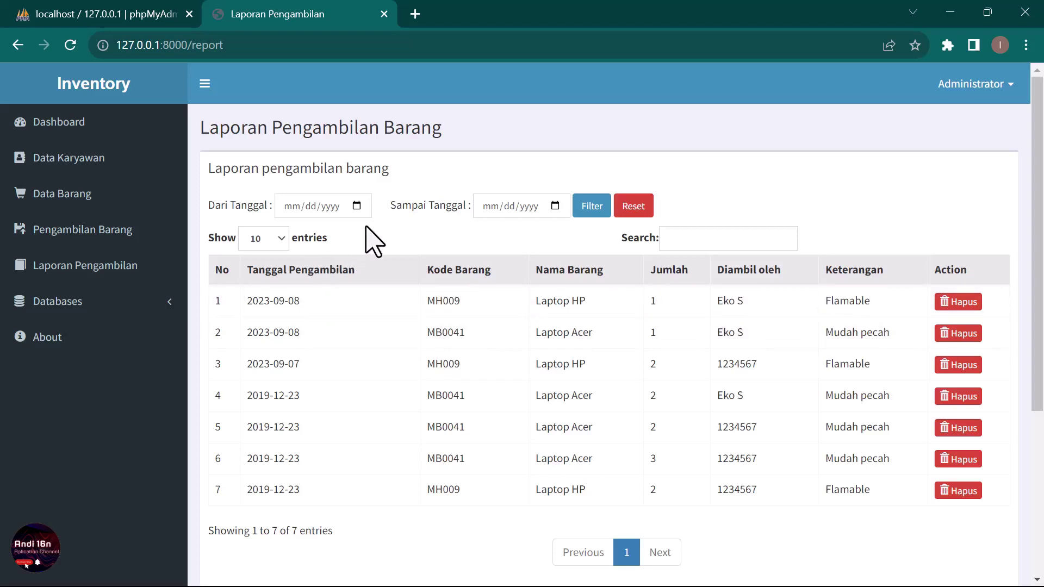
pyautogui.click(356, 206)
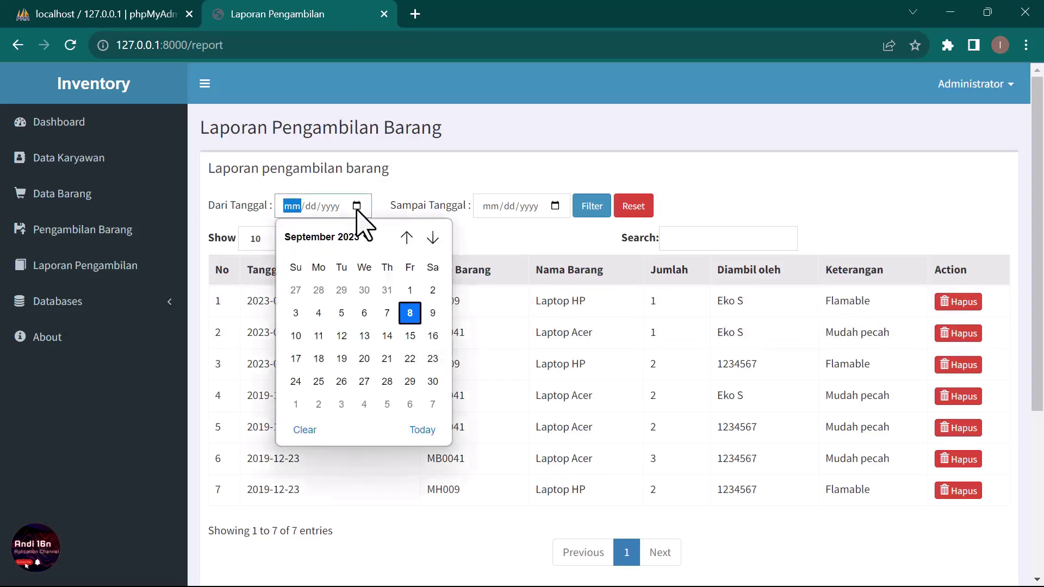
pyautogui.click(389, 316)
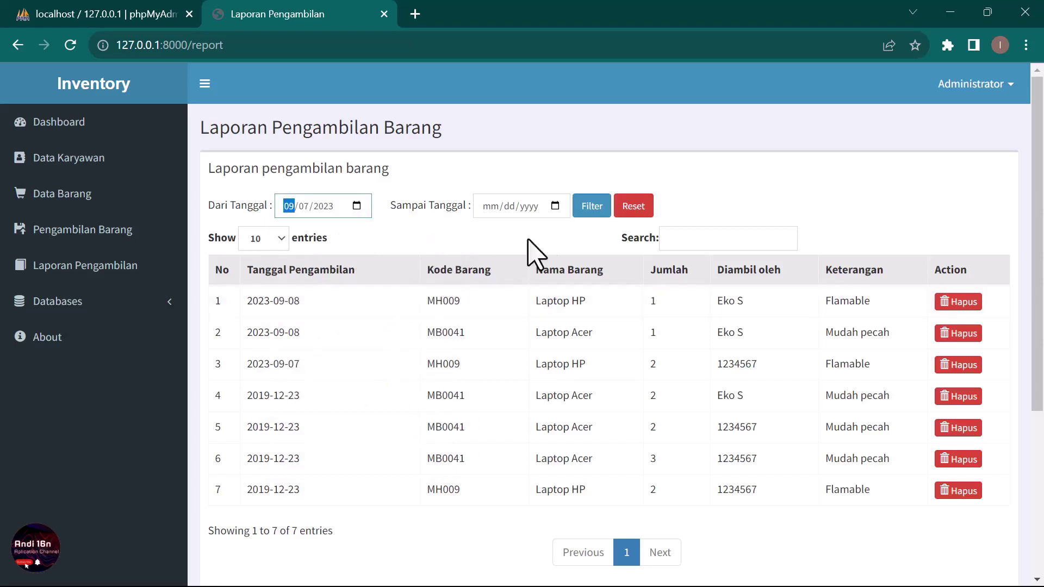
pyautogui.click(560, 210)
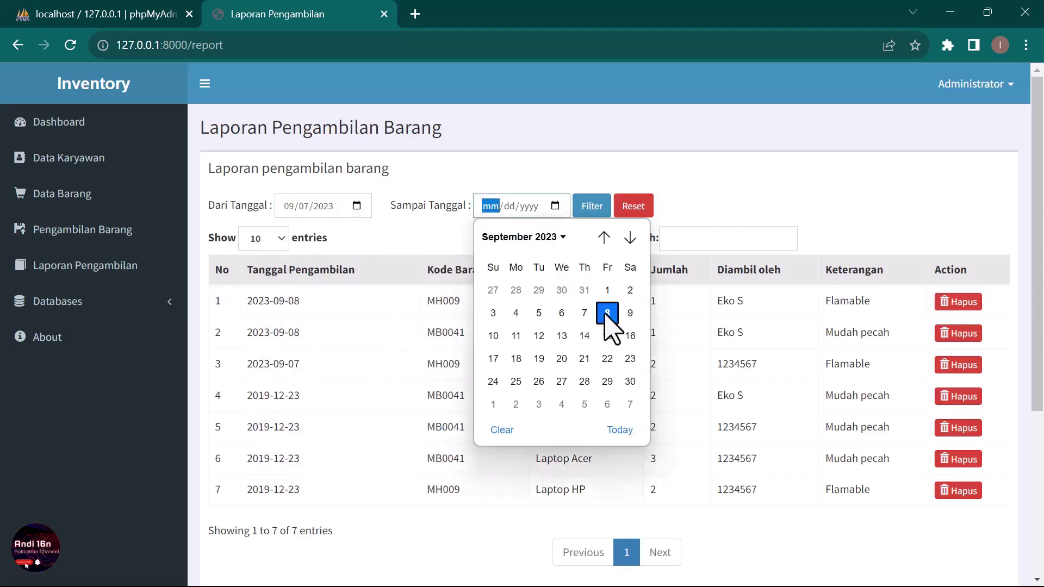
pyautogui.click(607, 311)
pyautogui.click(594, 207)
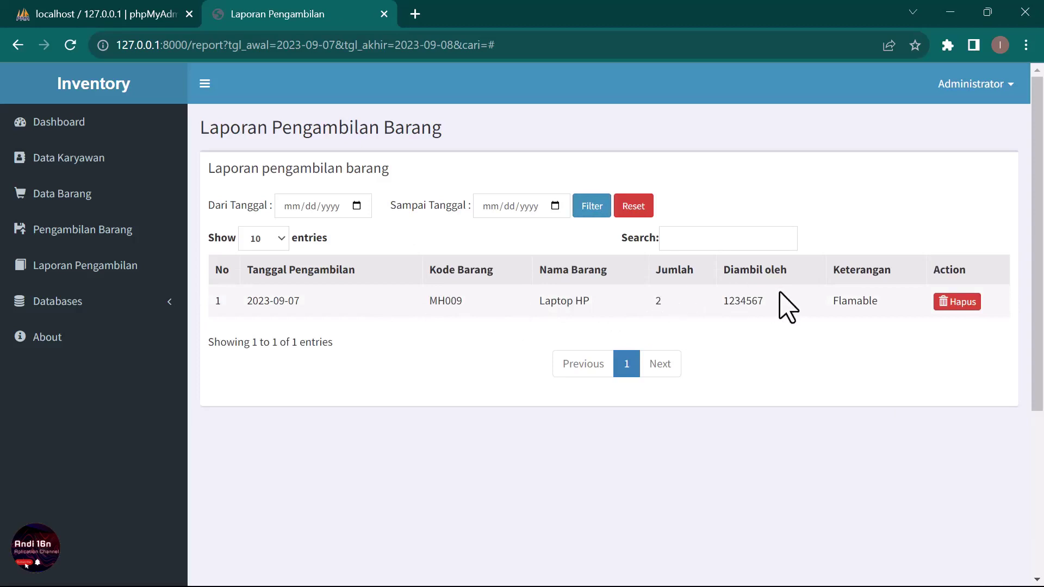
pyautogui.click(89, 238)
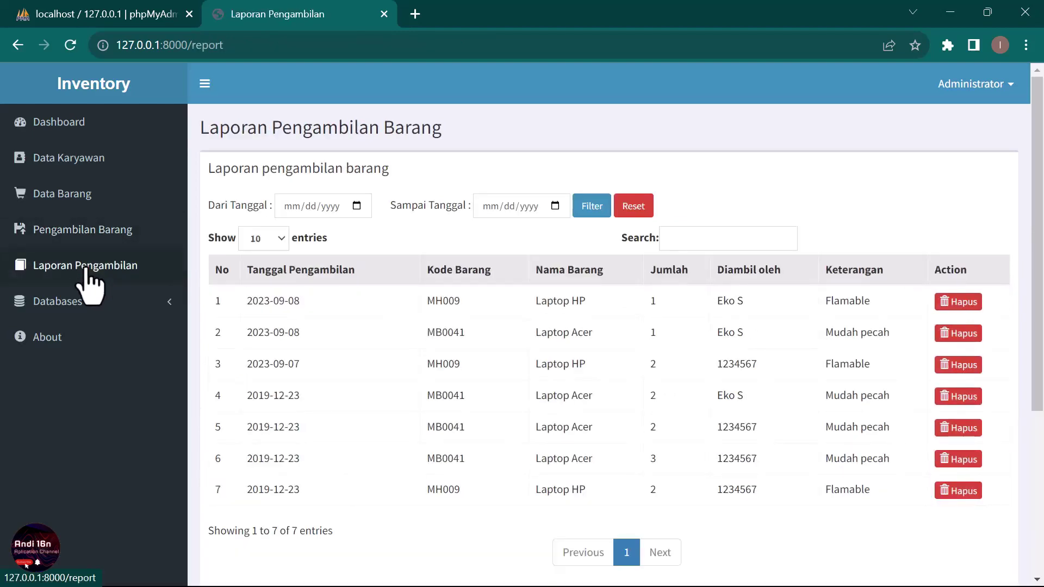
# Add a new item category named "kategori 4" in the Kategori Barang data and check the category list.
pyautogui.click(76, 302)
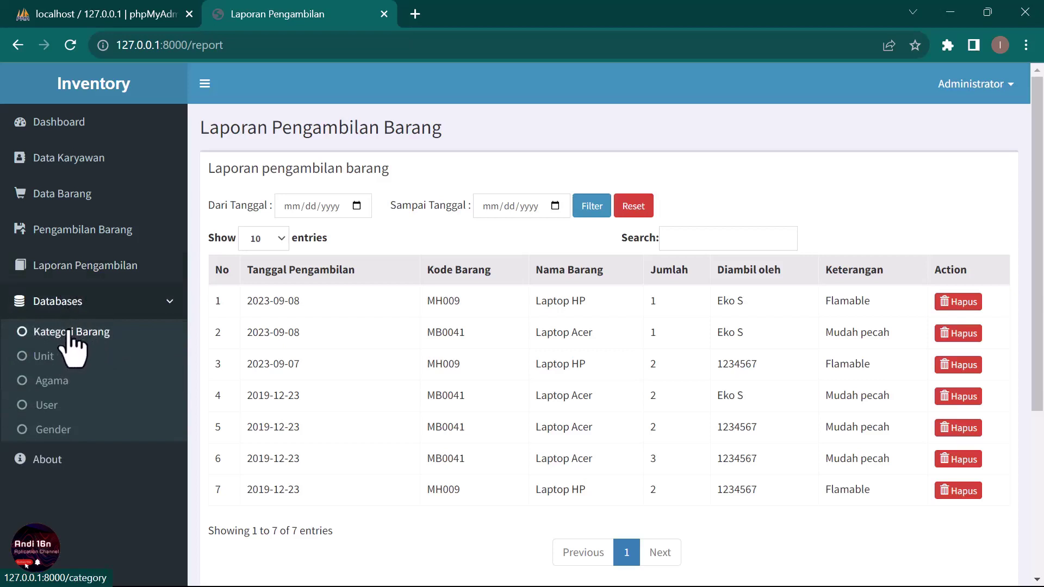
pyautogui.click(70, 334)
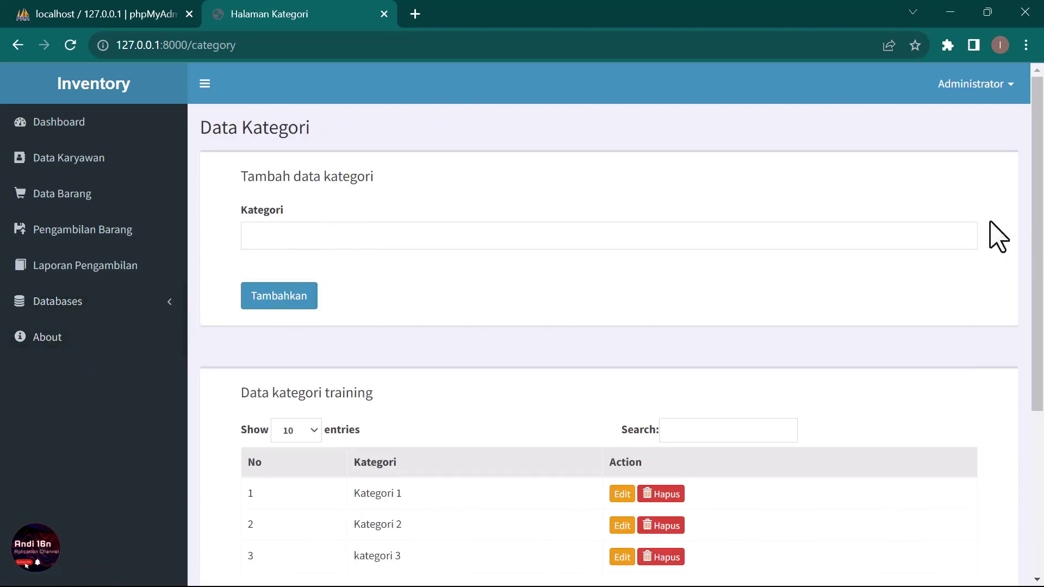
pyautogui.moveTo(1037, 198); pyautogui.dragTo(1041, 244)
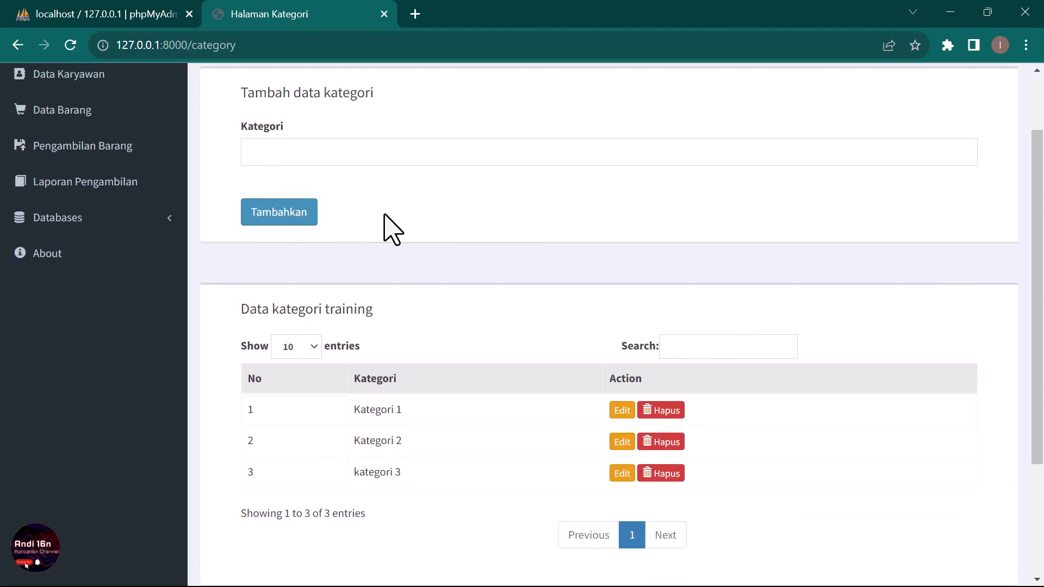
pyautogui.click(361, 151)
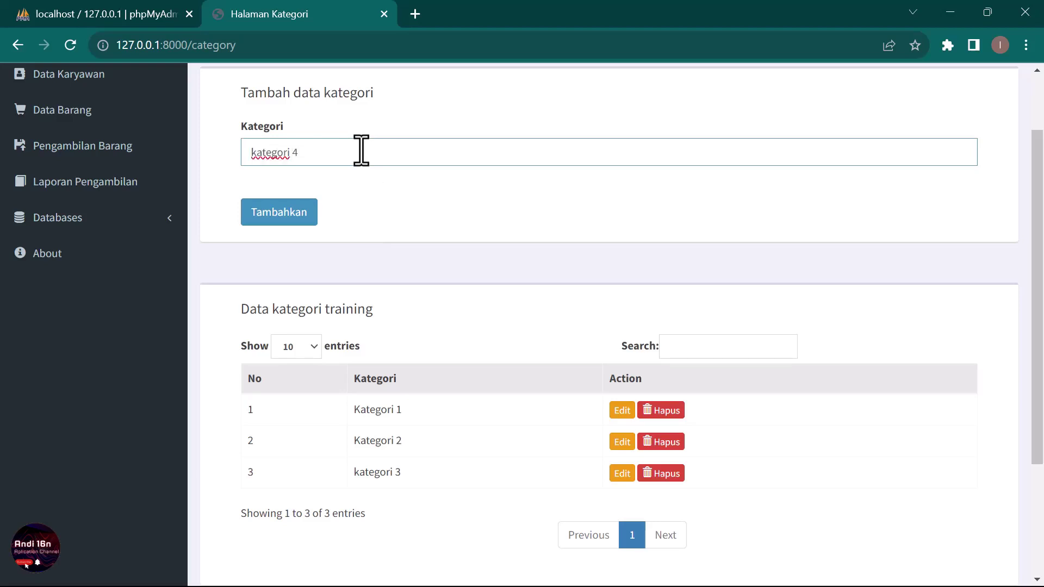
pyautogui.click(290, 214)
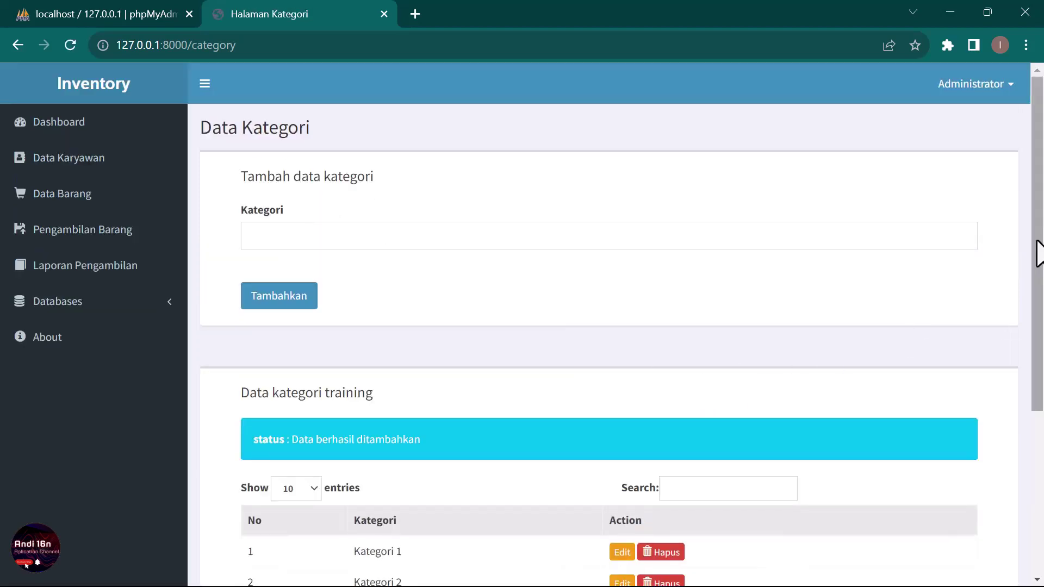
pyautogui.moveTo(1037, 242); pyautogui.dragTo(1032, 393)
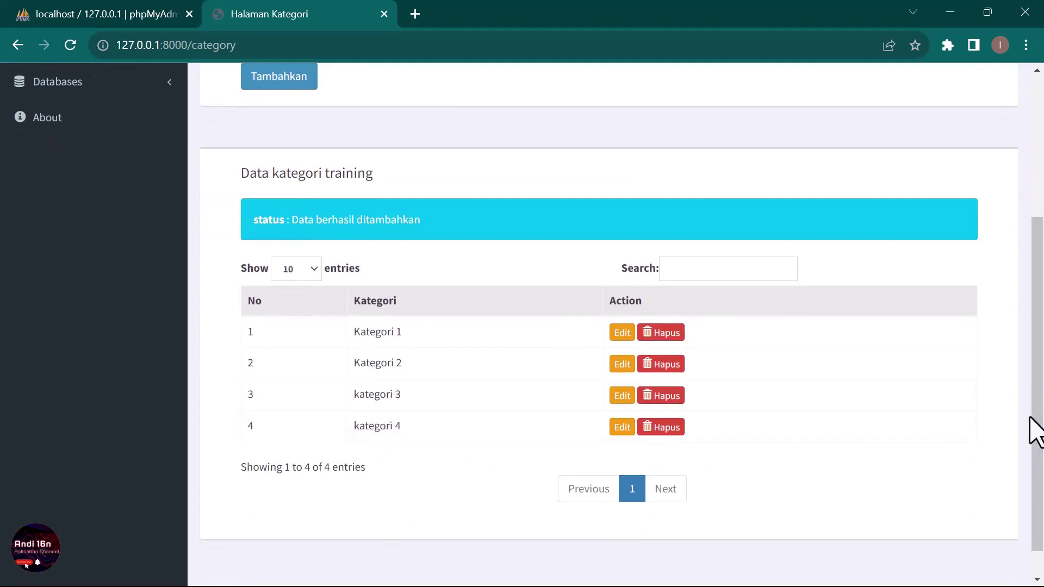
# Open the Unit data page and review the form for adding a satuan and the list of units.
pyautogui.moveTo(1032, 426); pyautogui.dragTo(1038, 292)
pyautogui.click(118, 291)
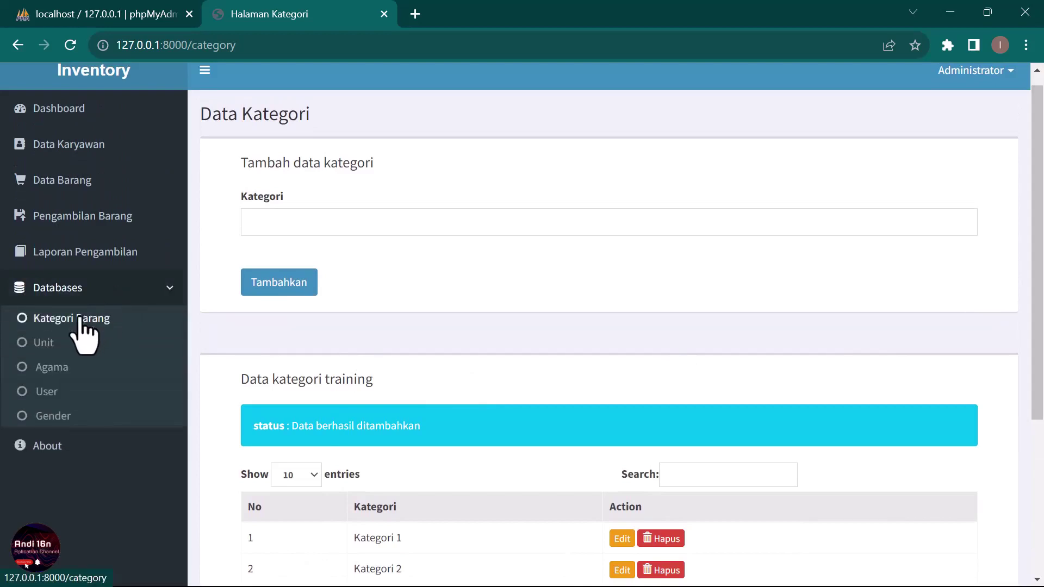
pyautogui.click(46, 343)
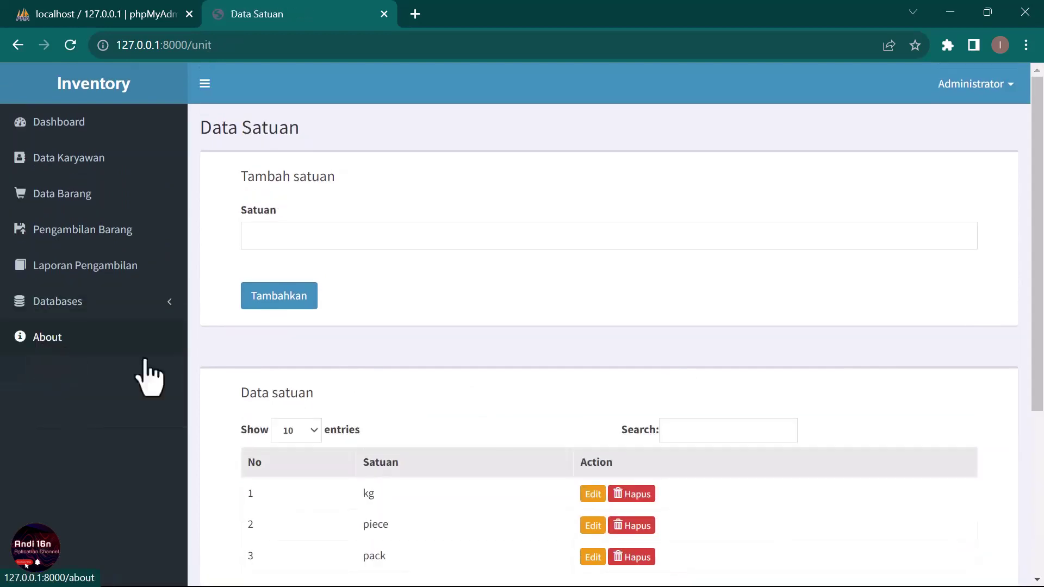
pyautogui.moveTo(1038, 366); pyautogui.dragTo(1036, 403)
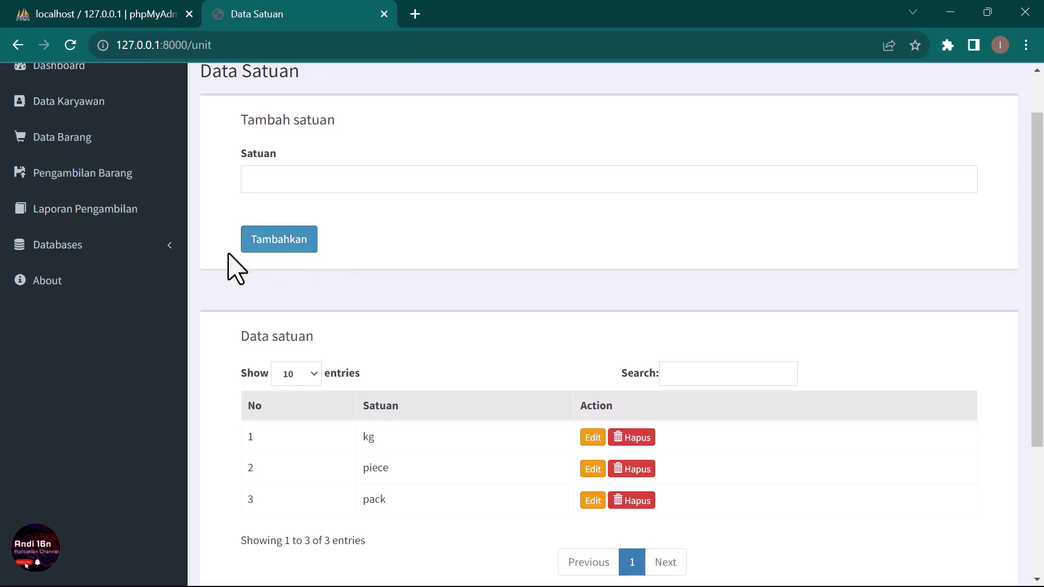
# Open the Agama data page and review the list of employee religions.
pyautogui.click(73, 249)
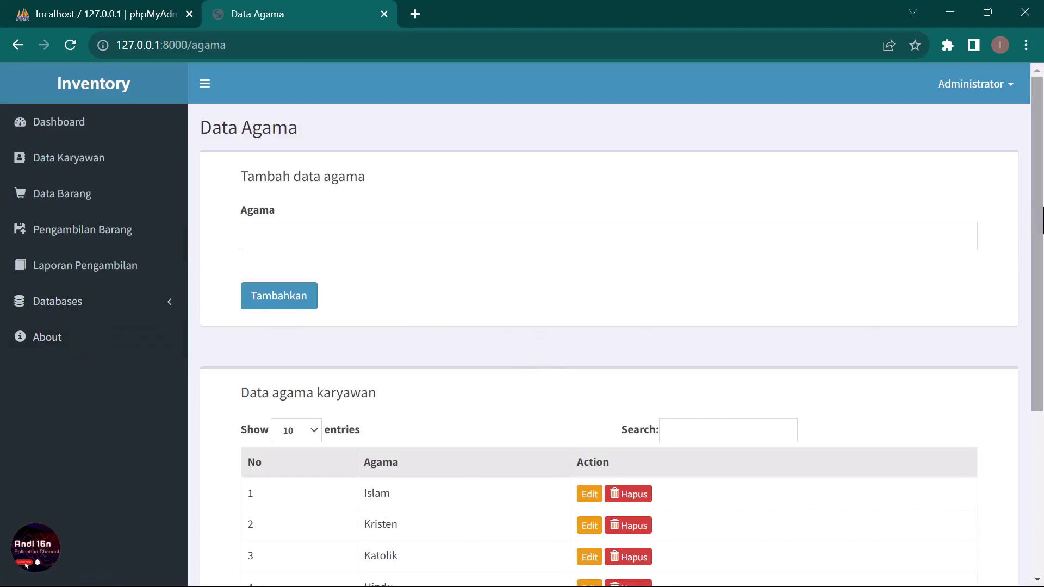
pyautogui.scroll(-2, 614, 326)
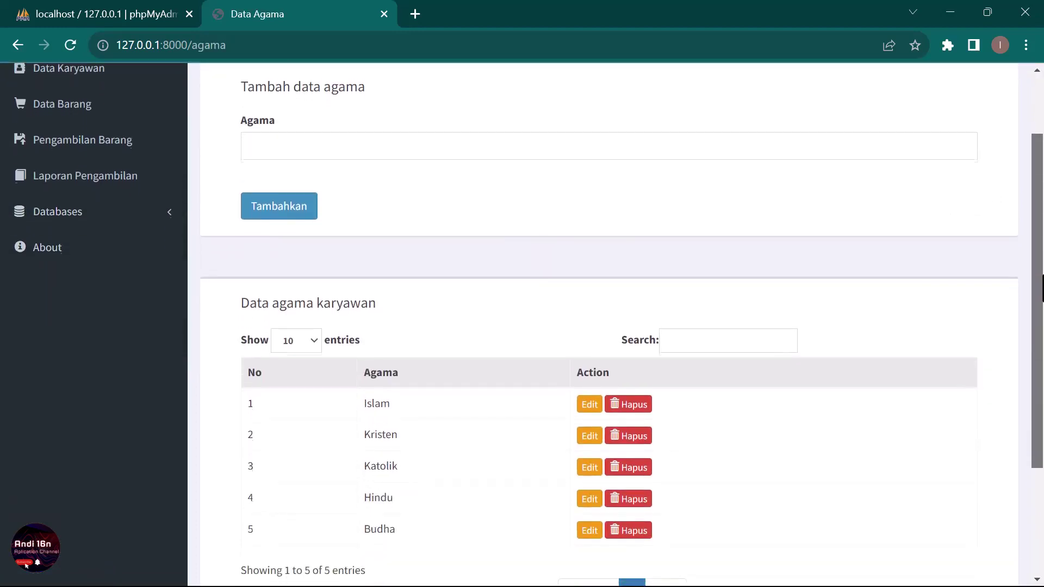
pyautogui.scroll(1, 614, 326)
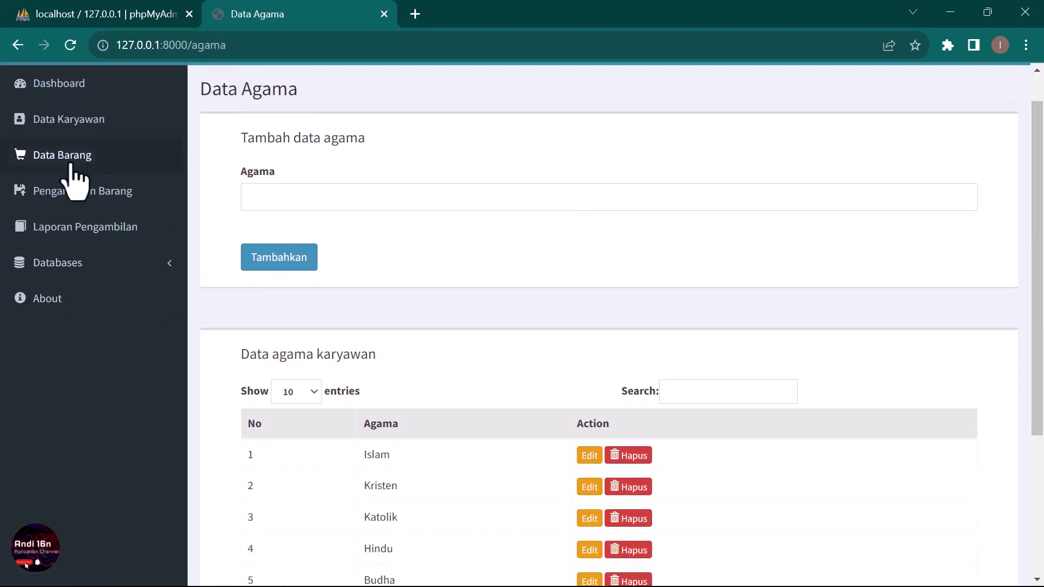
# Open the form for adding an employee and examine the available Agama choices without selecting one.
pyautogui.click(72, 123)
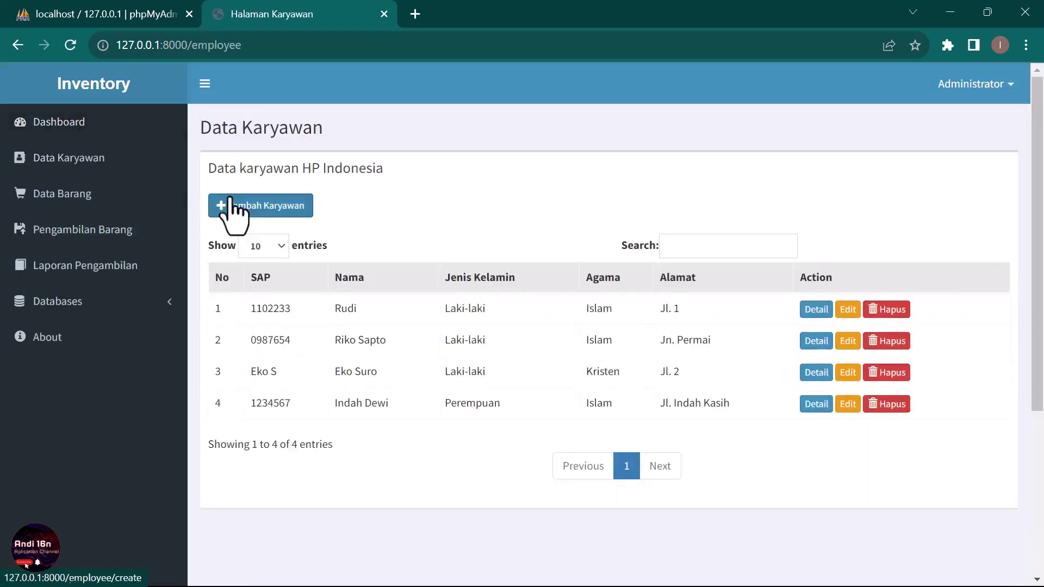
pyautogui.click(264, 207)
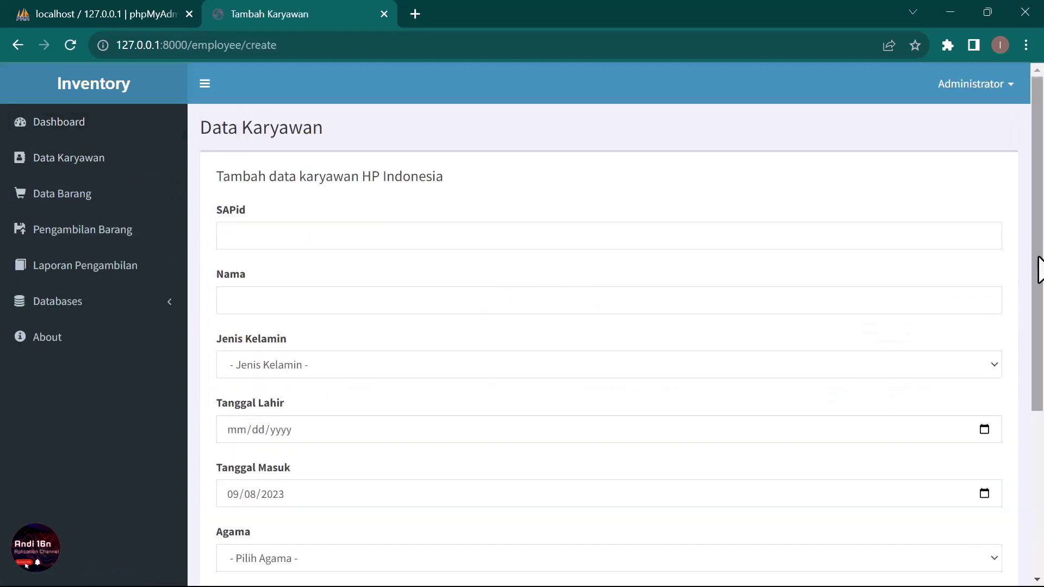
pyautogui.moveTo(1038, 266); pyautogui.dragTo(1039, 428)
pyautogui.click(410, 308)
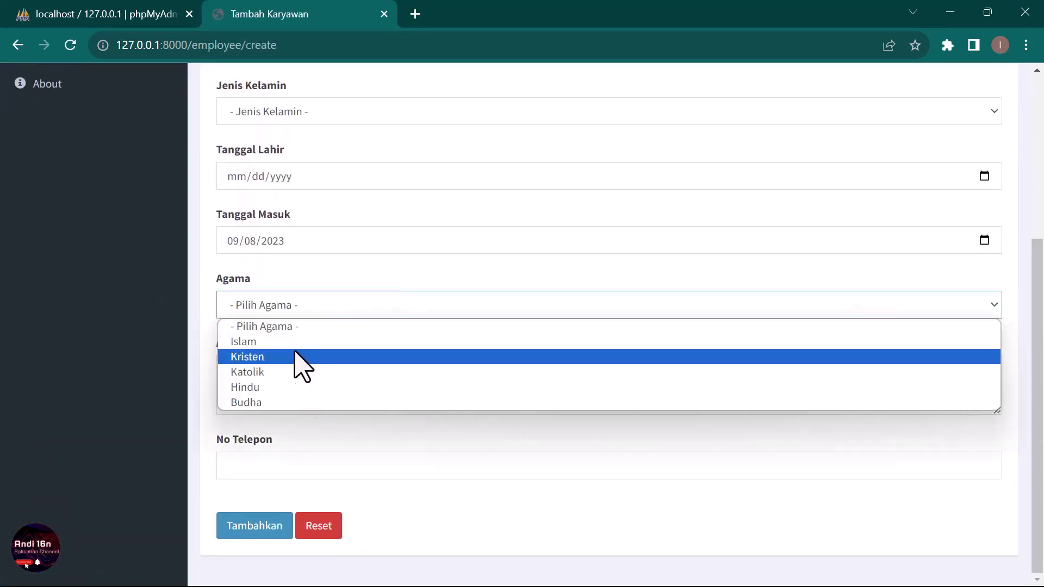
pyautogui.click(282, 266)
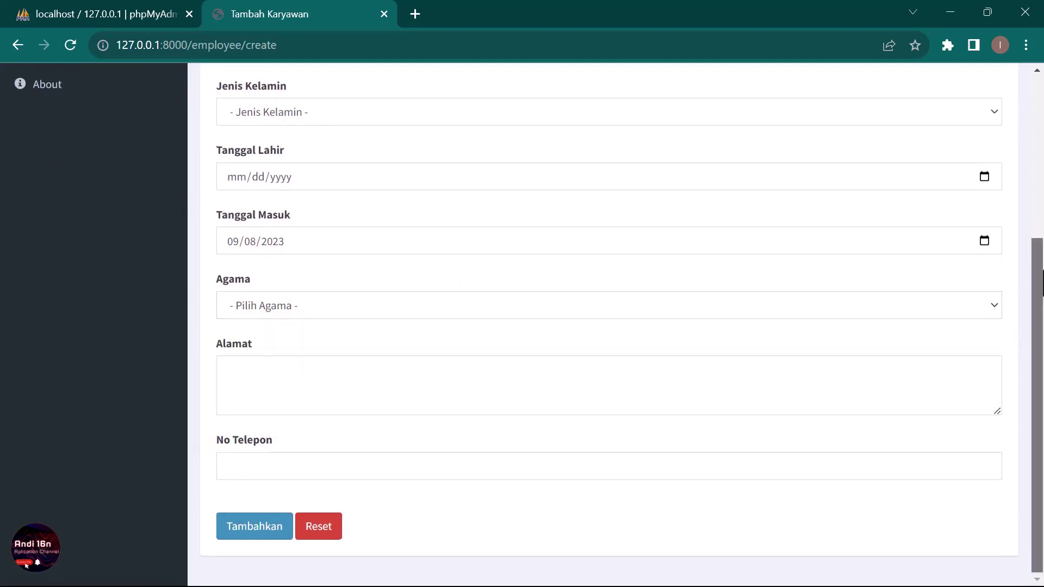
pyautogui.moveTo(1039, 268); pyautogui.dragTo(1042, 137)
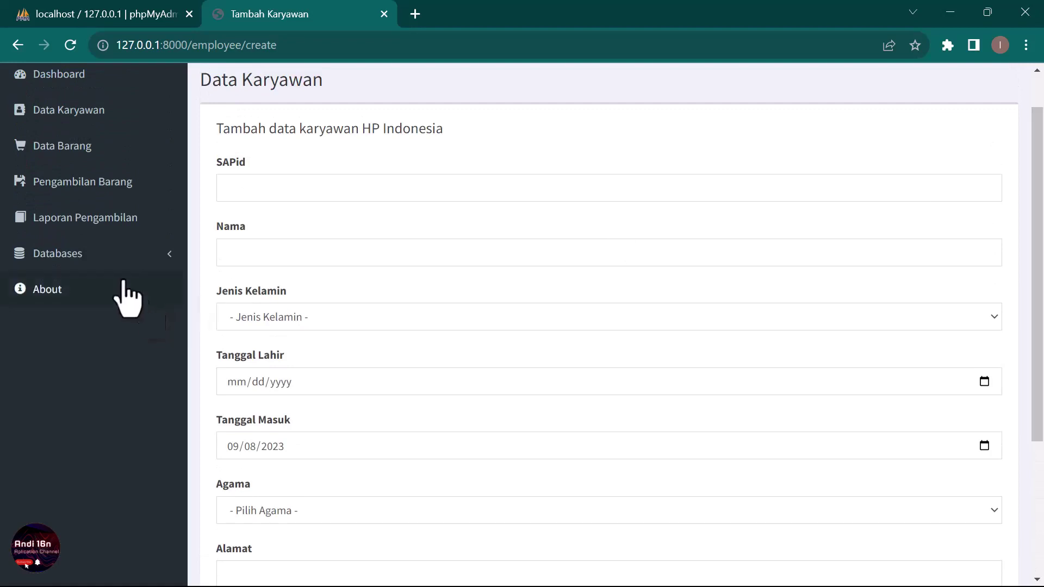
# Return to the Agama data page and review its entry form and religion list again.
pyautogui.click(70, 256)
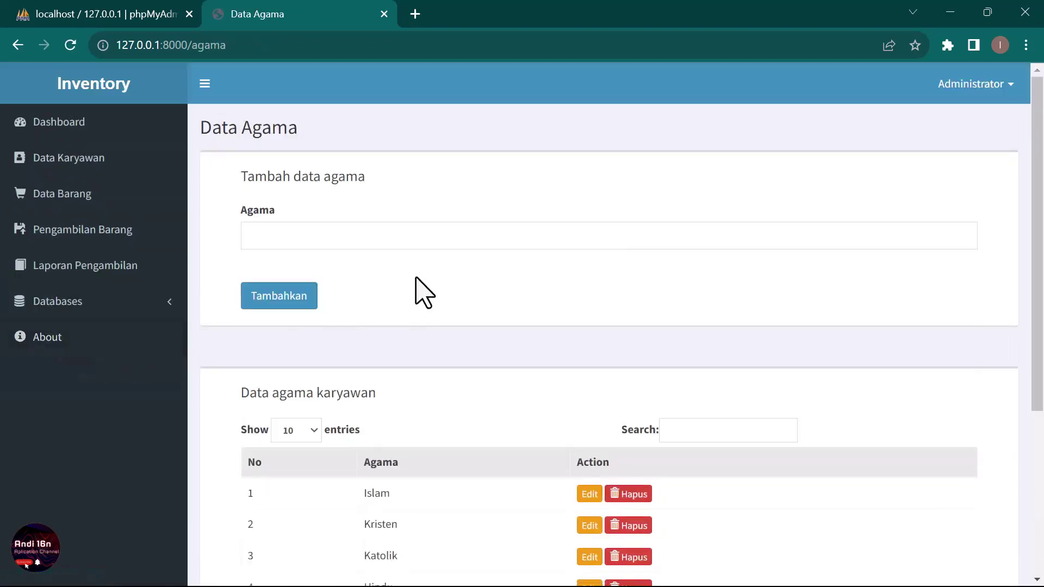
pyautogui.scroll(-2, 1038, 206)
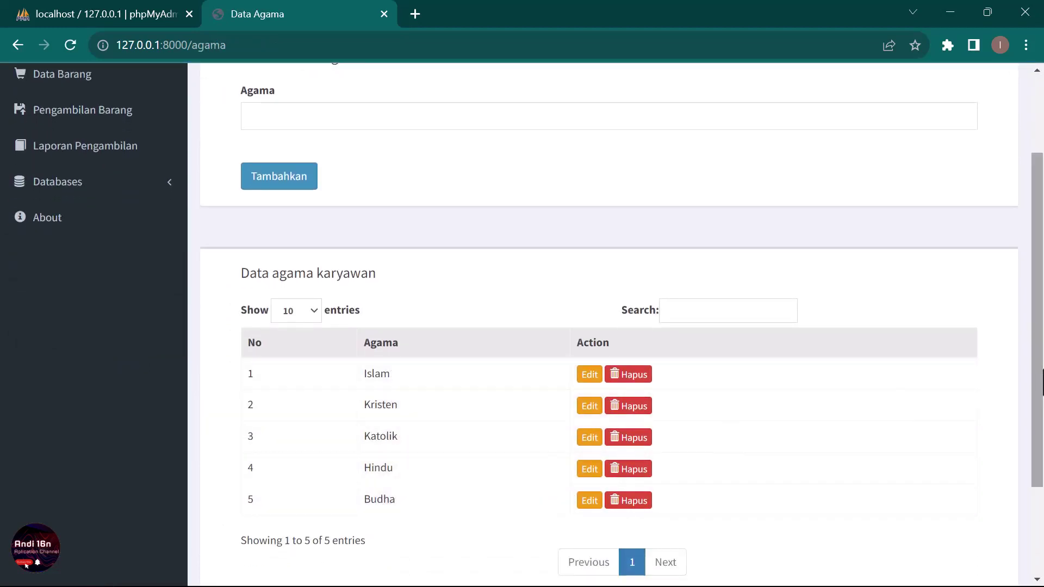
pyautogui.moveTo(1038, 360); pyautogui.dragTo(1041, 283)
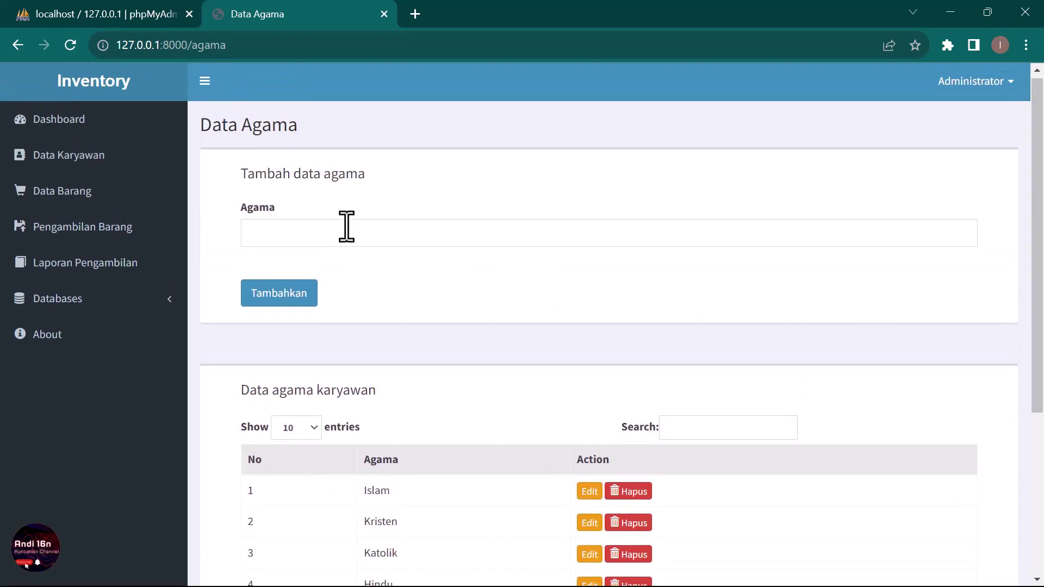
# Open the operator account from the user data for editing, review its fields and Hak akses options, and go back without saving.
pyautogui.click(110, 299)
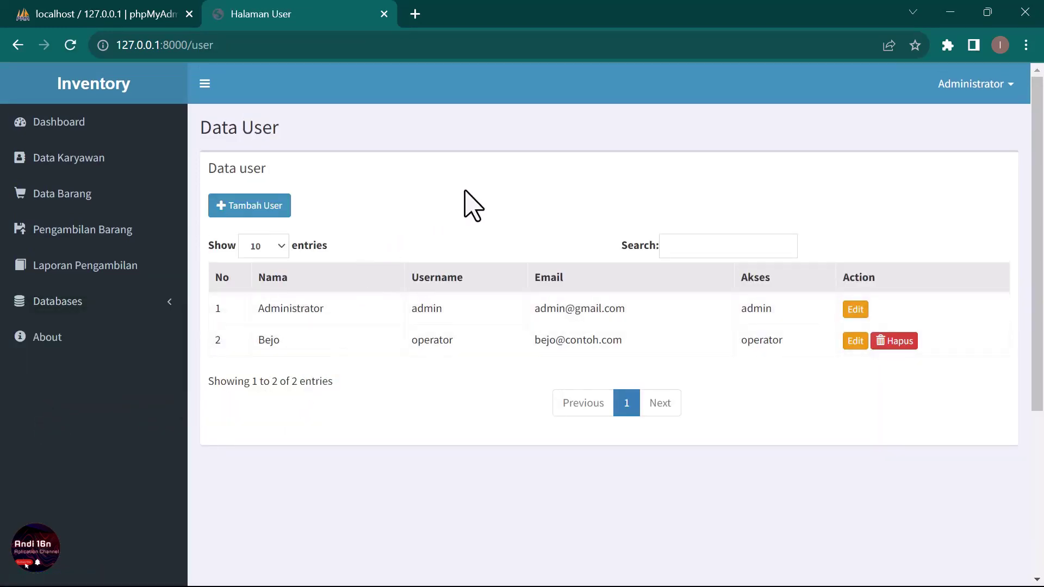
pyautogui.moveTo(1038, 187); pyautogui.dragTo(1040, 201)
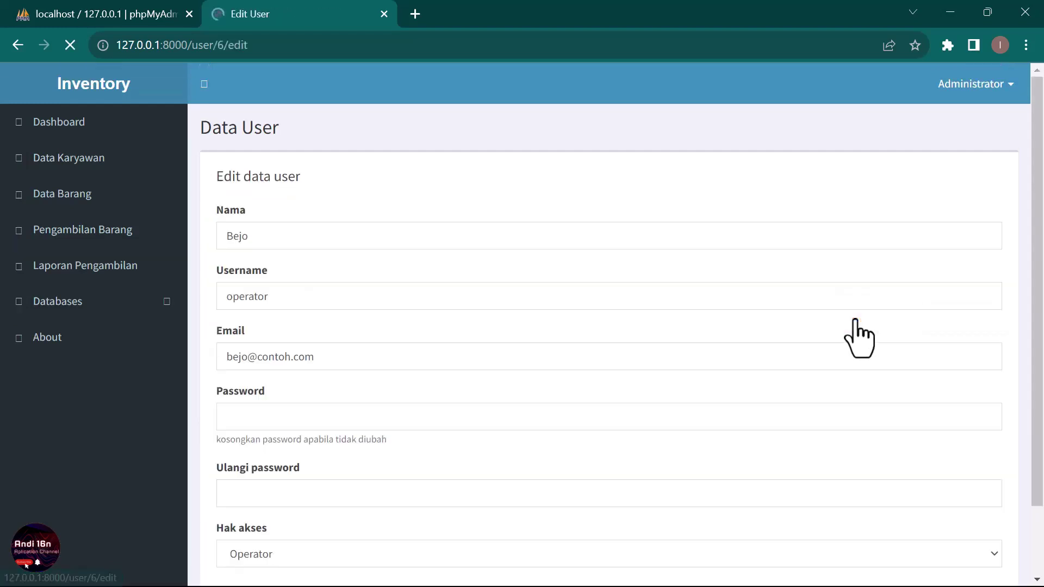
pyautogui.moveTo(1038, 302); pyautogui.dragTo(1038, 399)
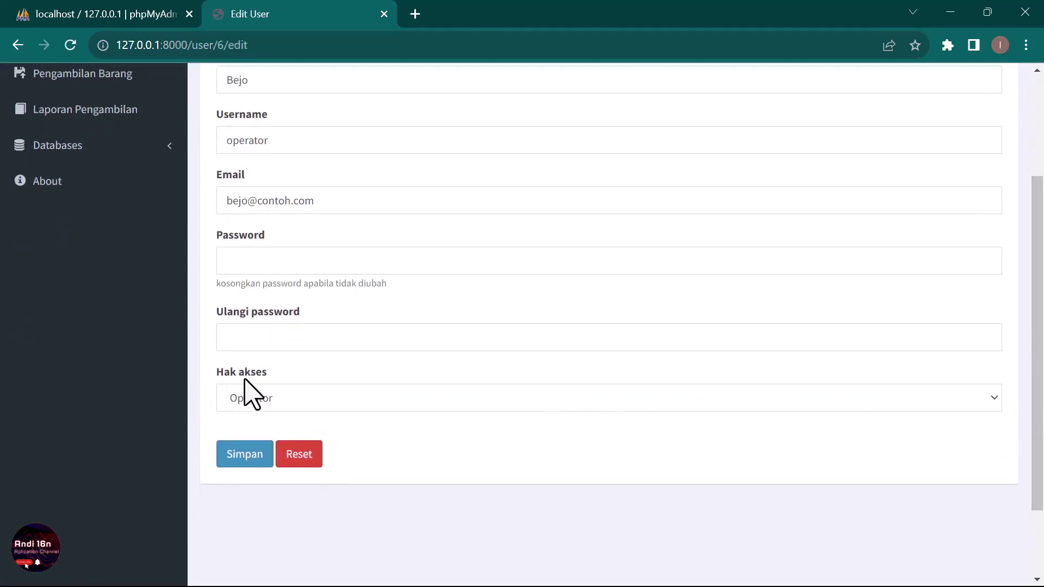
pyautogui.click(267, 402)
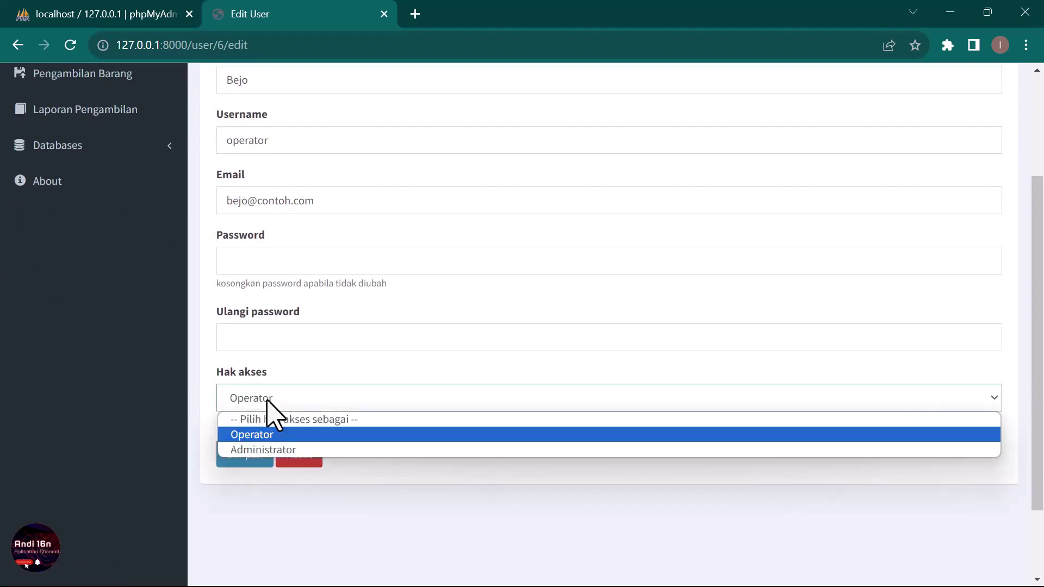
pyautogui.click(267, 435)
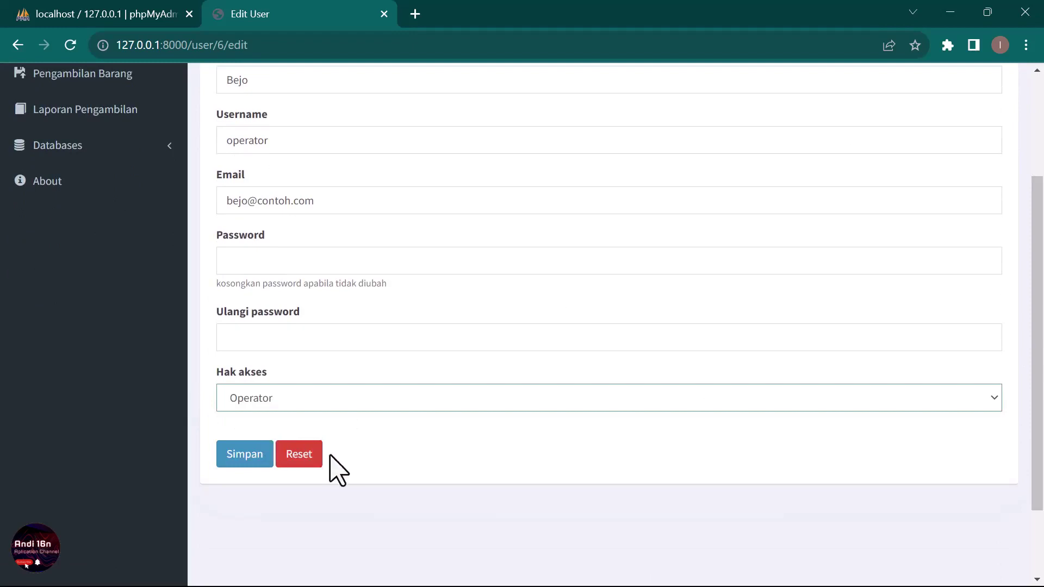
pyautogui.moveTo(1036, 359); pyautogui.dragTo(1041, 217)
pyautogui.click(18, 45)
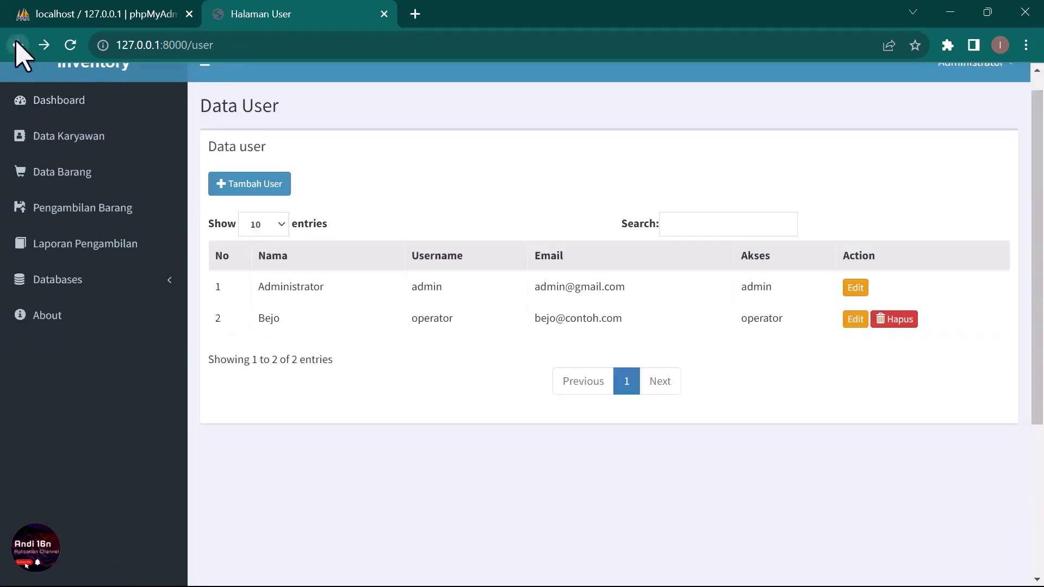
# Open the form for adding a user and review its fields and Hak akses options without filling anything in.
pyautogui.click(259, 186)
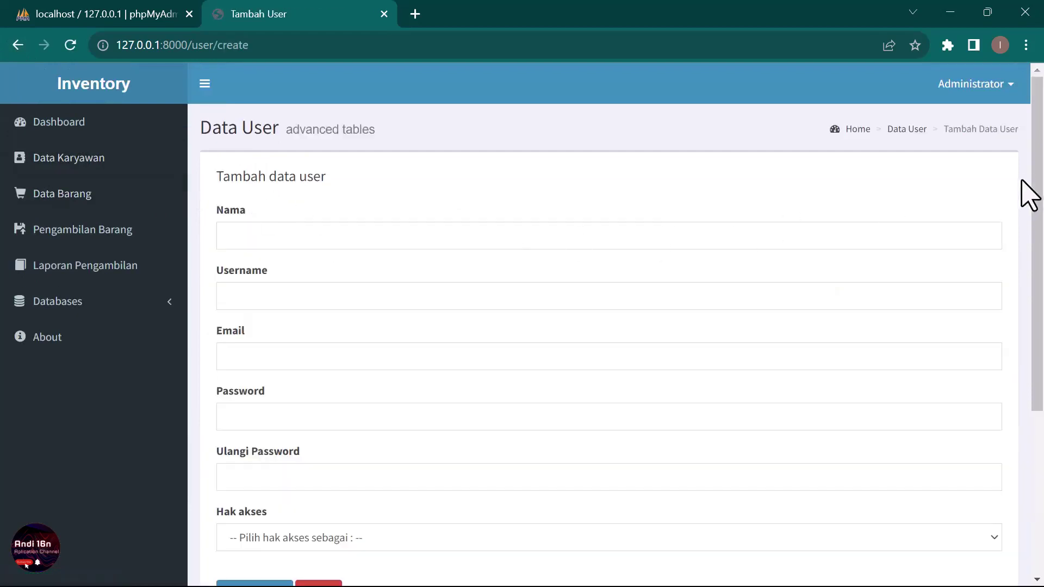
pyautogui.scroll(-2, 1036, 184)
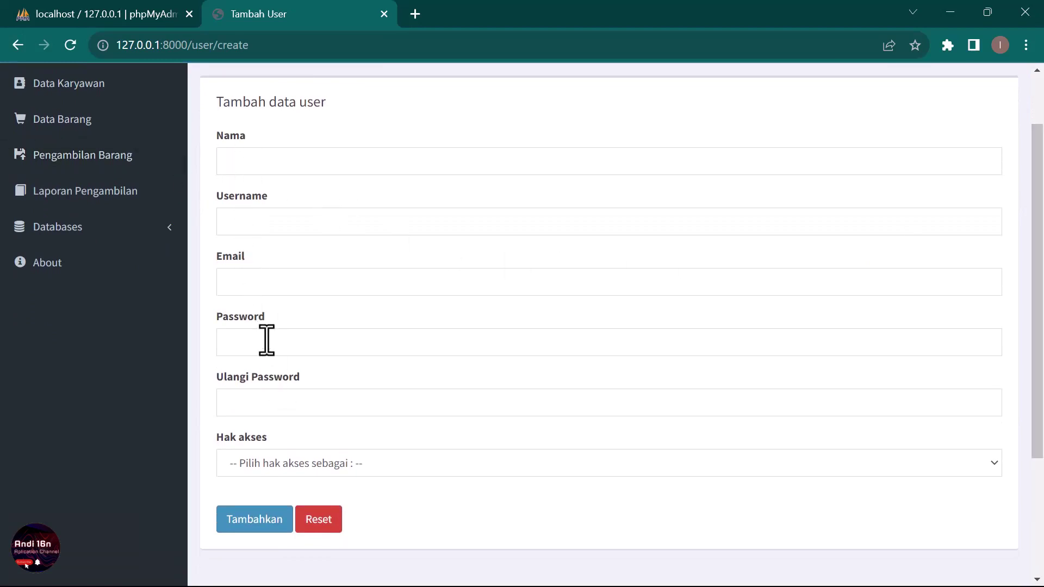
pyautogui.click(275, 463)
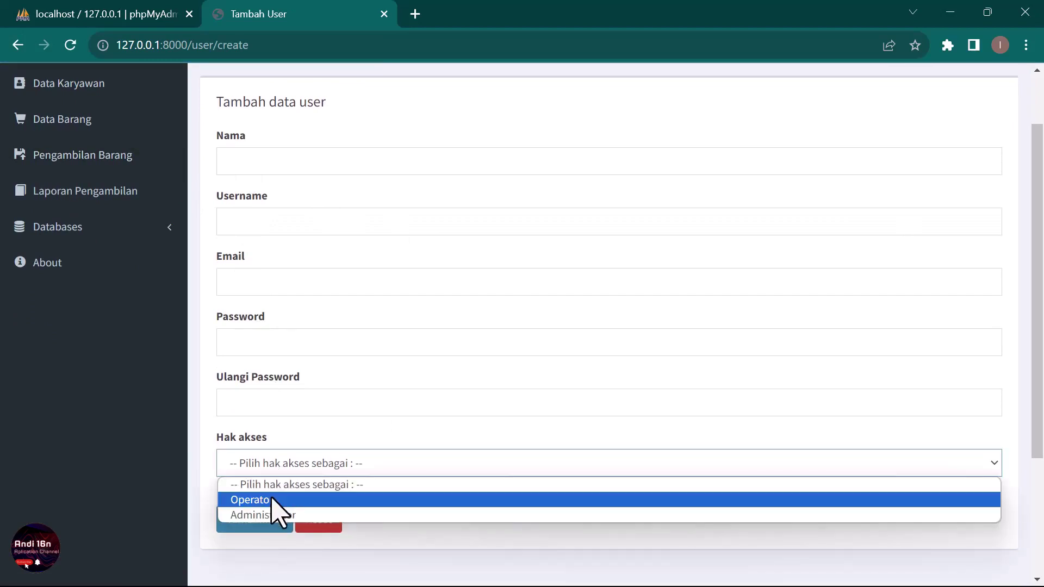
pyautogui.click(335, 403)
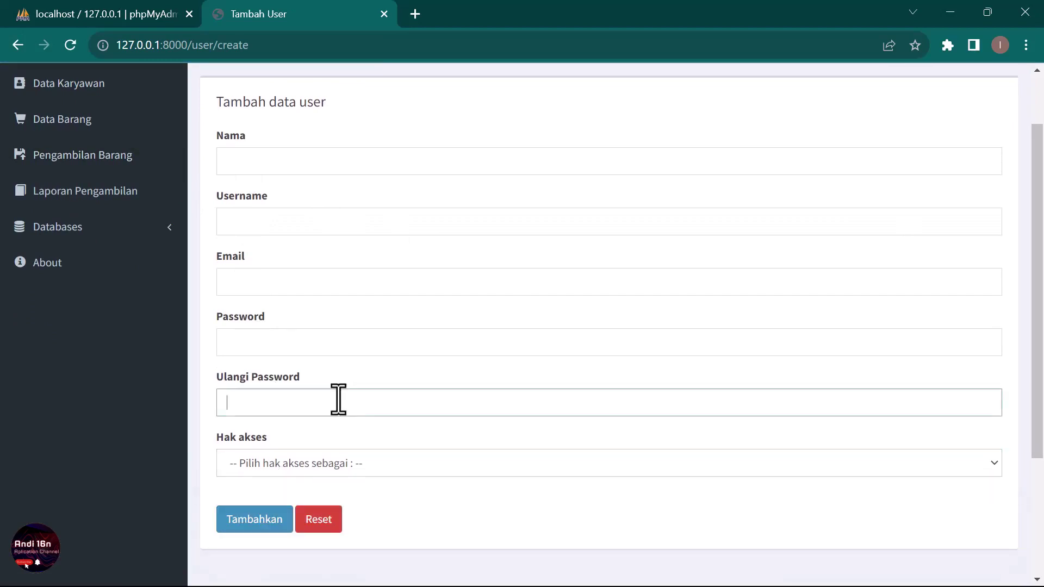
pyautogui.moveTo(1037, 298); pyautogui.dragTo(1041, 239)
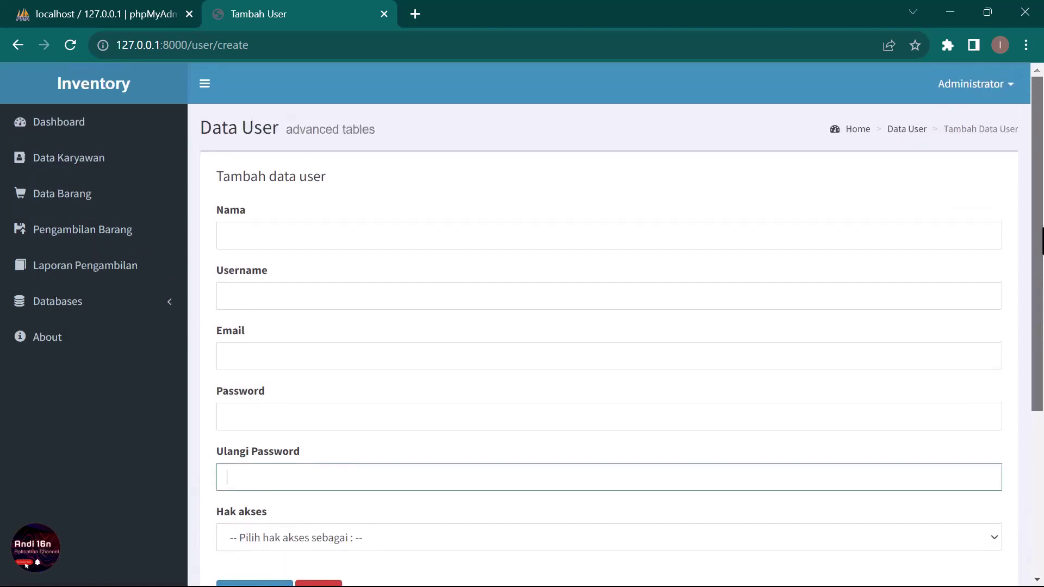
# Open the Gender data page from the databases and review its entry form and employee gender list.
pyautogui.click(83, 310)
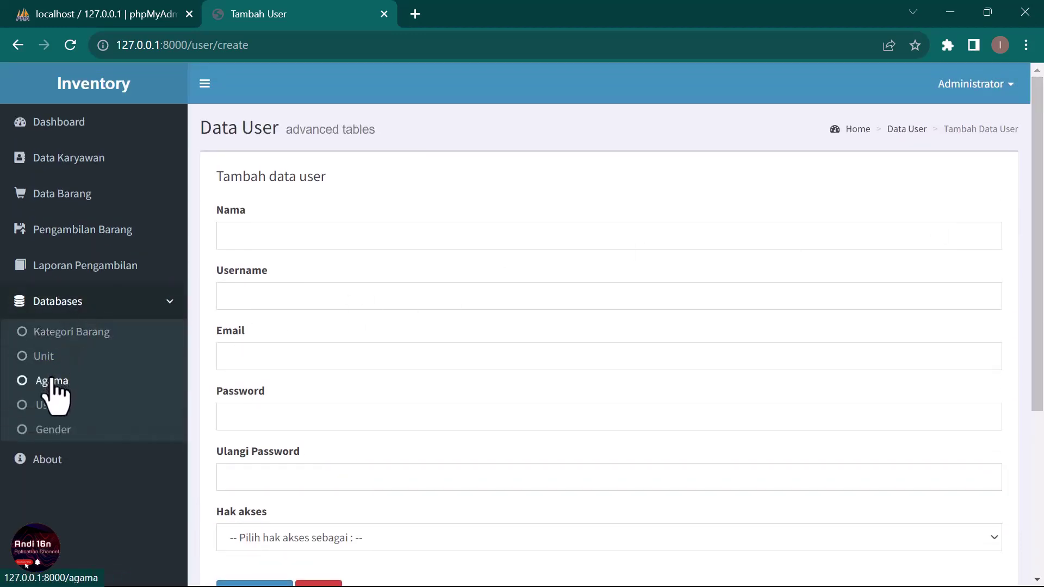
pyautogui.click(53, 429)
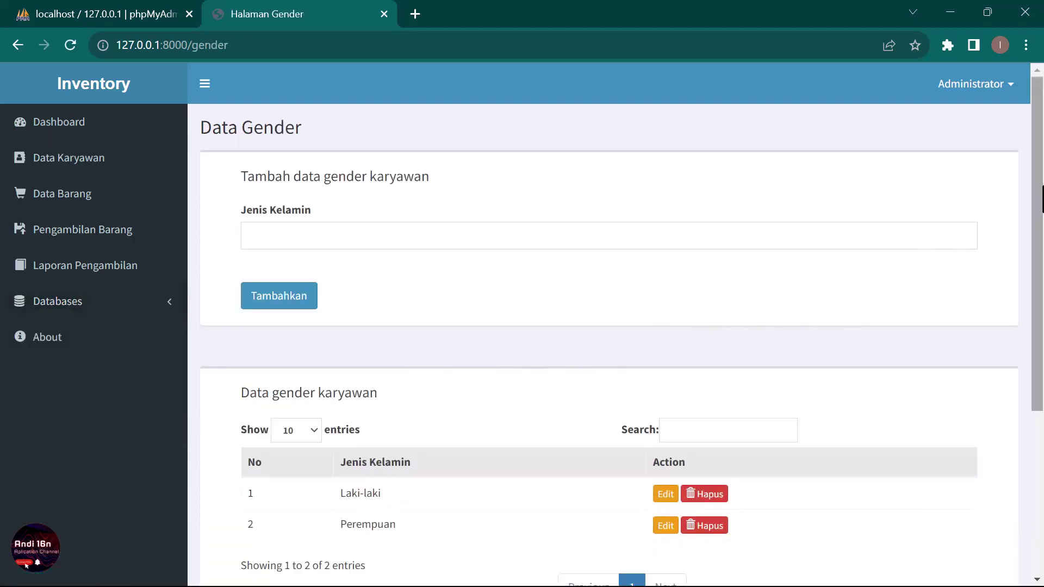
pyautogui.moveTo(1039, 201); pyautogui.dragTo(1039, 270)
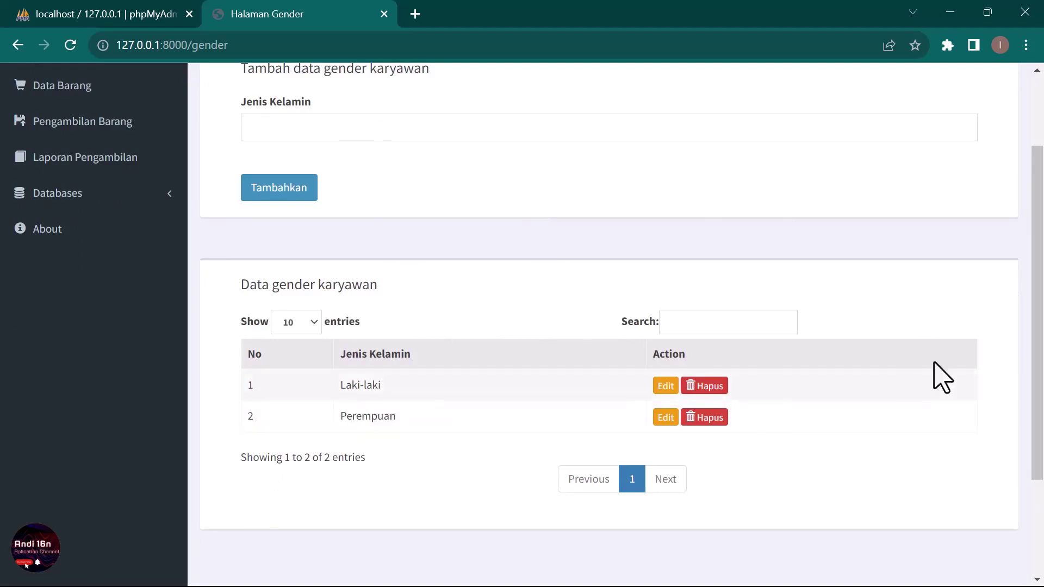
pyautogui.moveTo(1041, 315); pyautogui.dragTo(1039, 240)
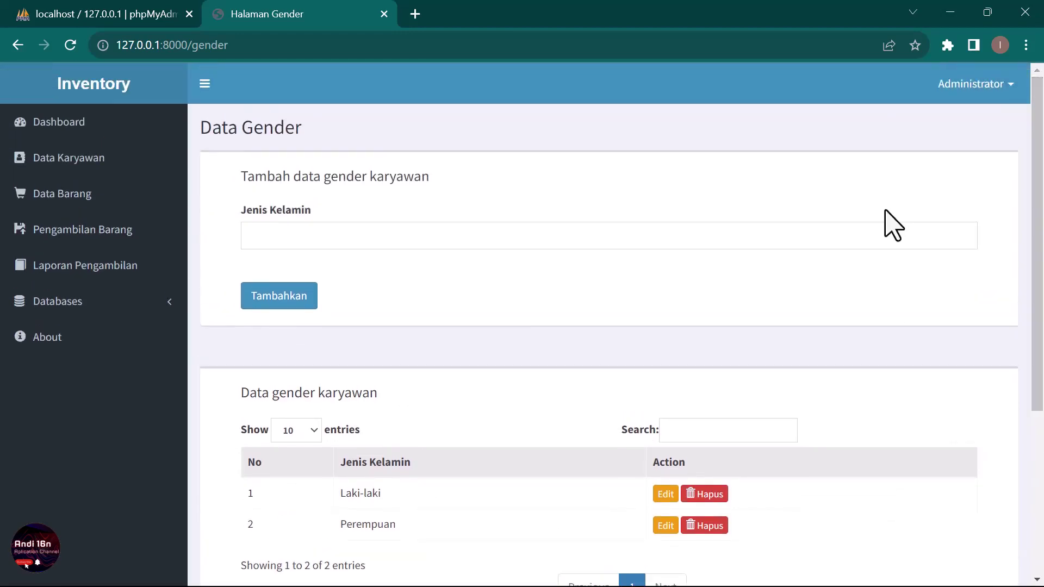
# Log out of the administrator account and log in with the username operator and the account password.
pyautogui.click(984, 88)
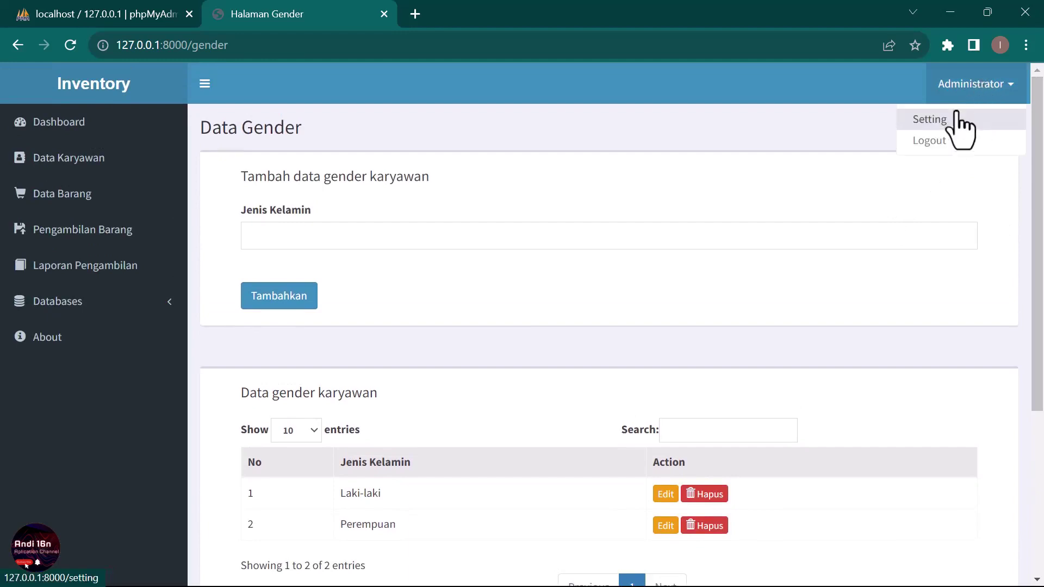
pyautogui.click(933, 141)
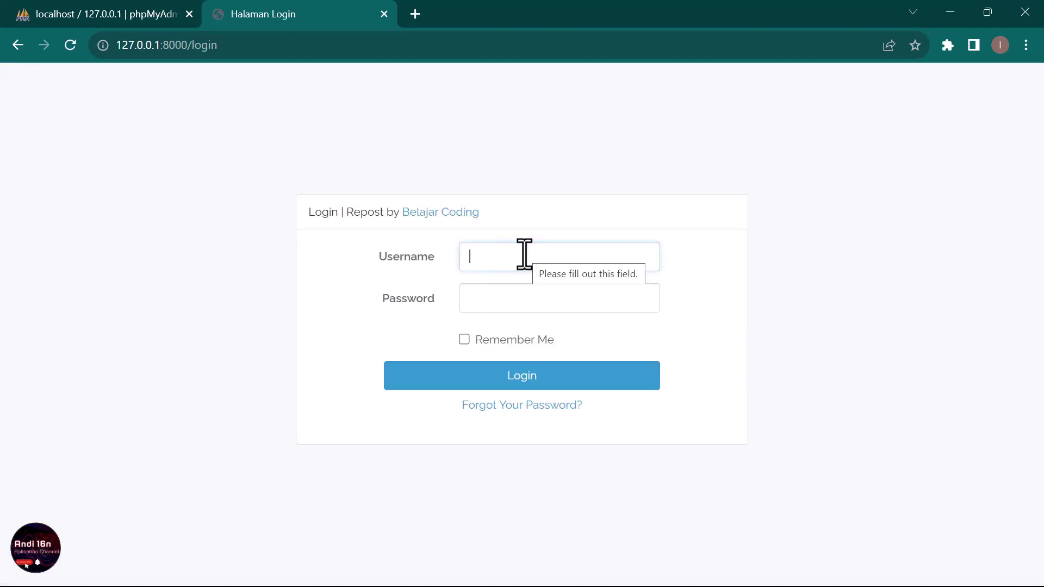
pyautogui.write('opera')
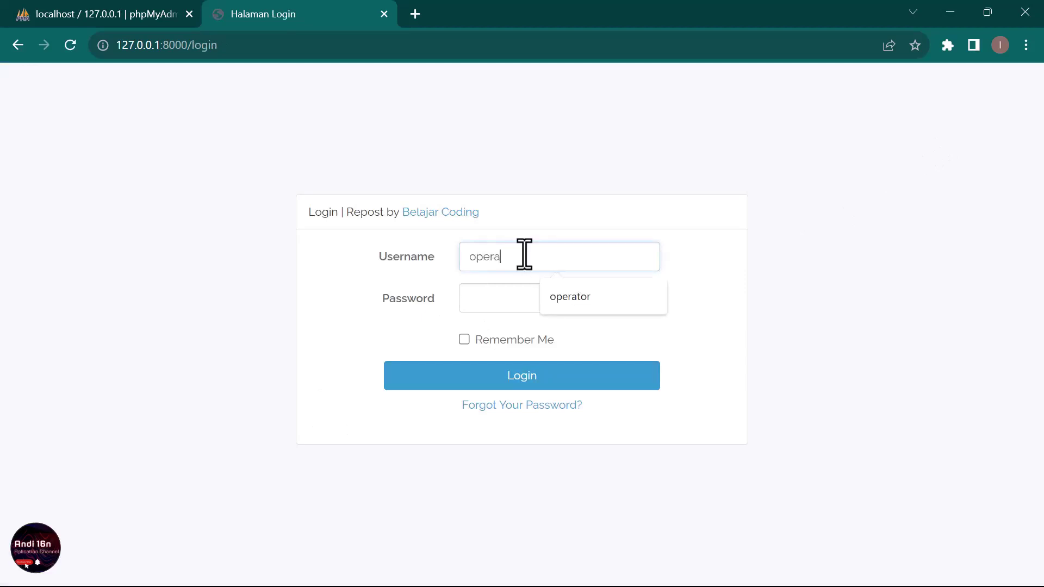
pyautogui.write('tor')
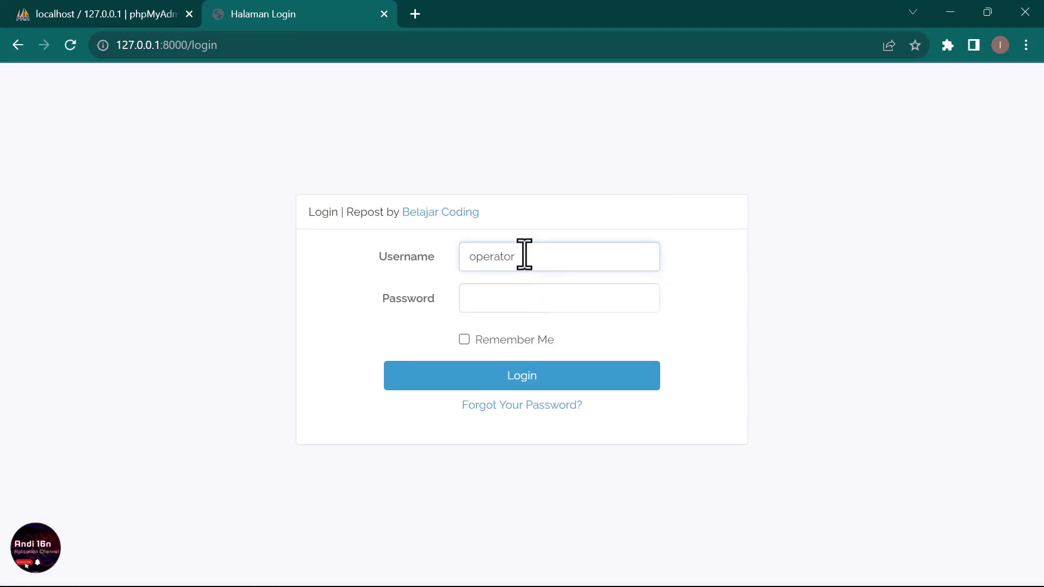
pyautogui.click(518, 294)
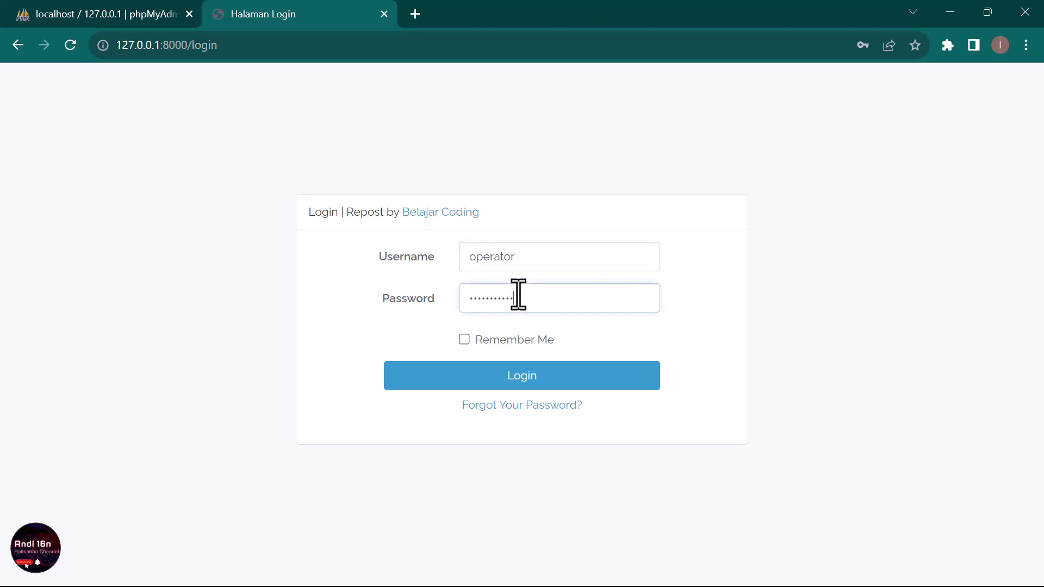
pyautogui.click(534, 376)
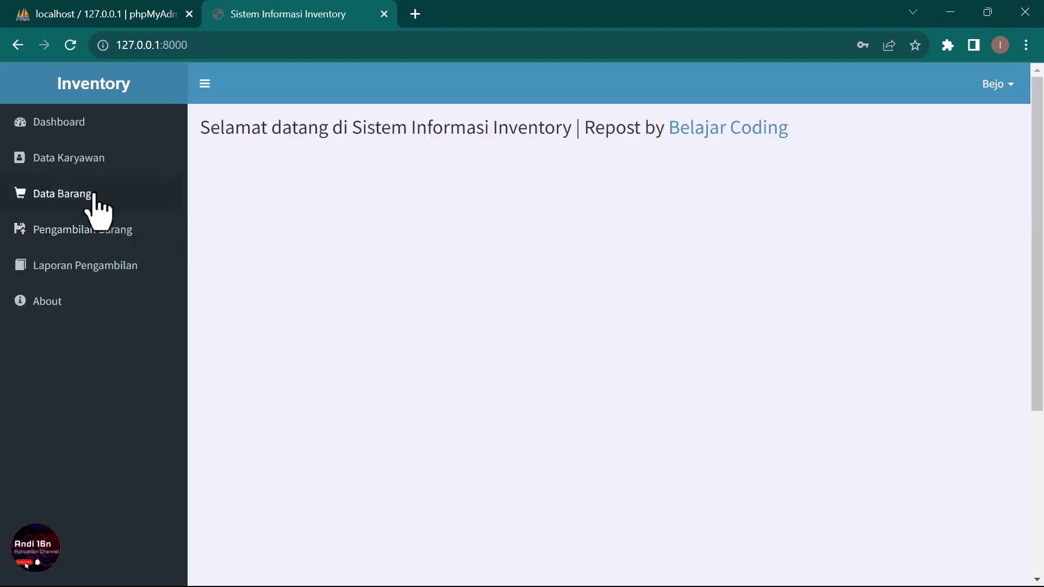
# Open the employee data, view the details of the first listed employee, and return to the employee list.
pyautogui.click(64, 159)
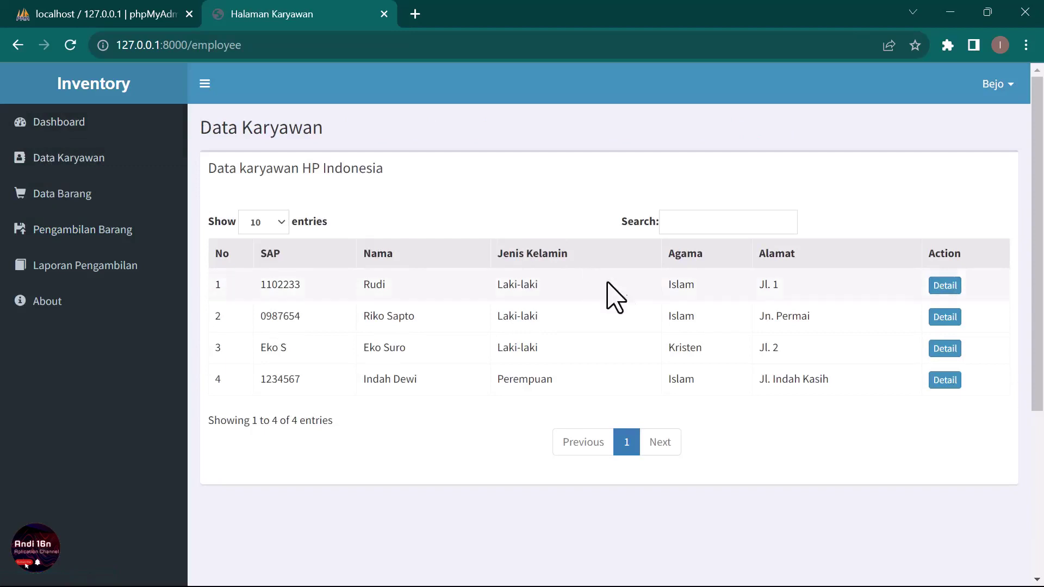
pyautogui.click(944, 287)
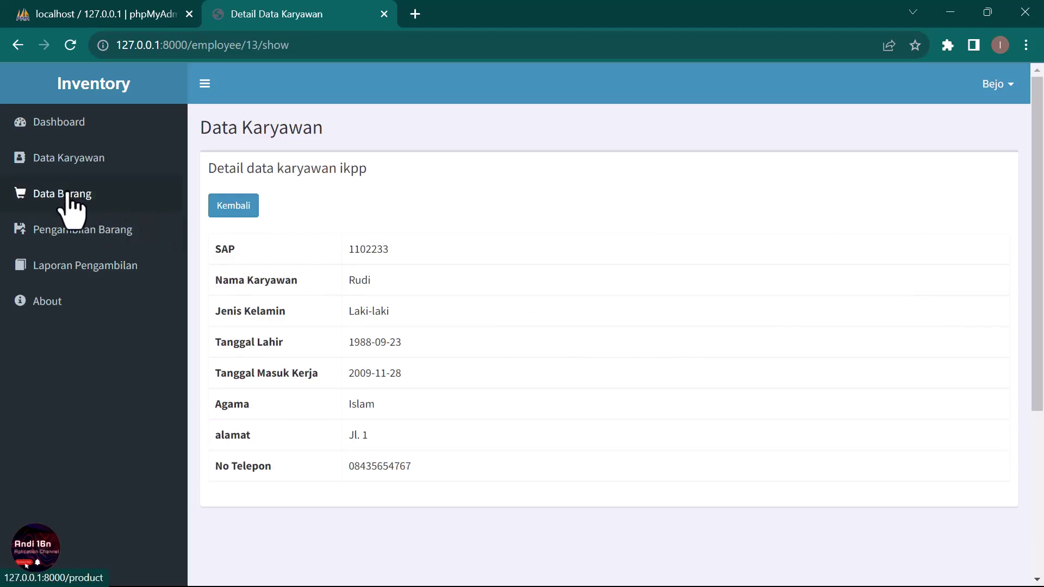
pyautogui.click(65, 159)
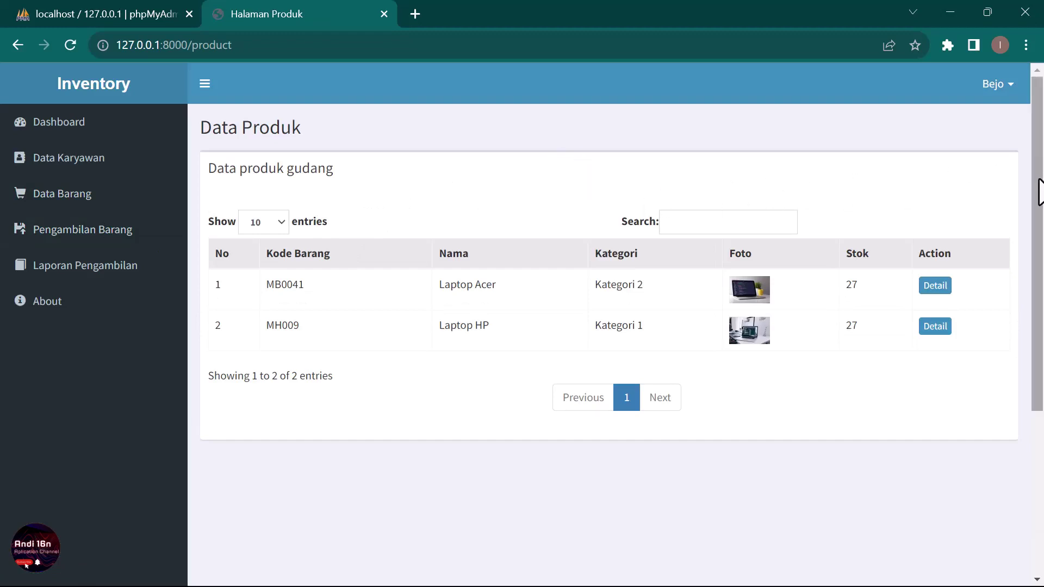
# View the details of the Laptop Acer product from the product list and go back to the list.
pyautogui.scroll(-1, 1039, 191)
pyautogui.click(935, 239)
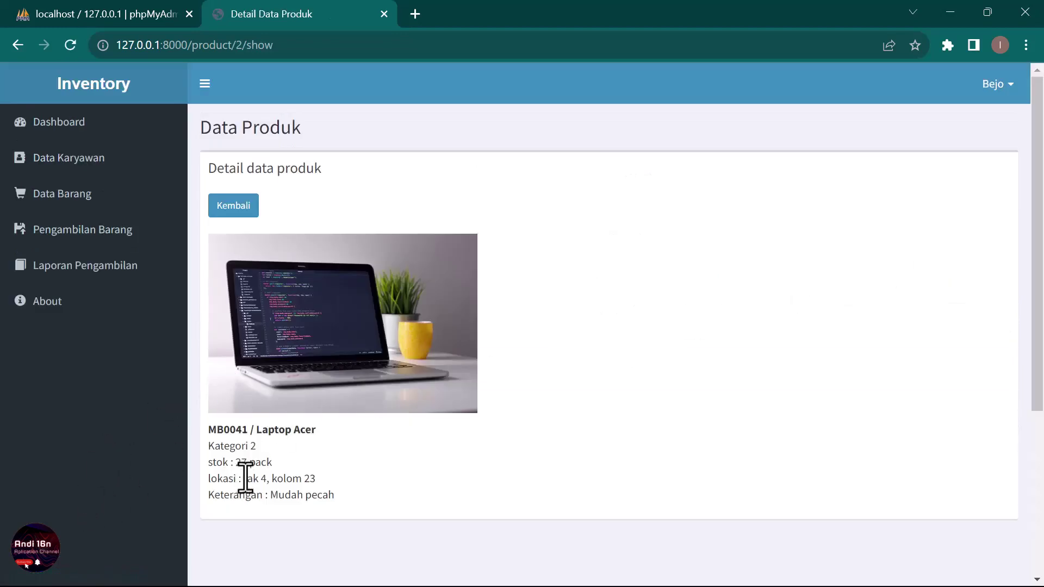
pyautogui.click(234, 209)
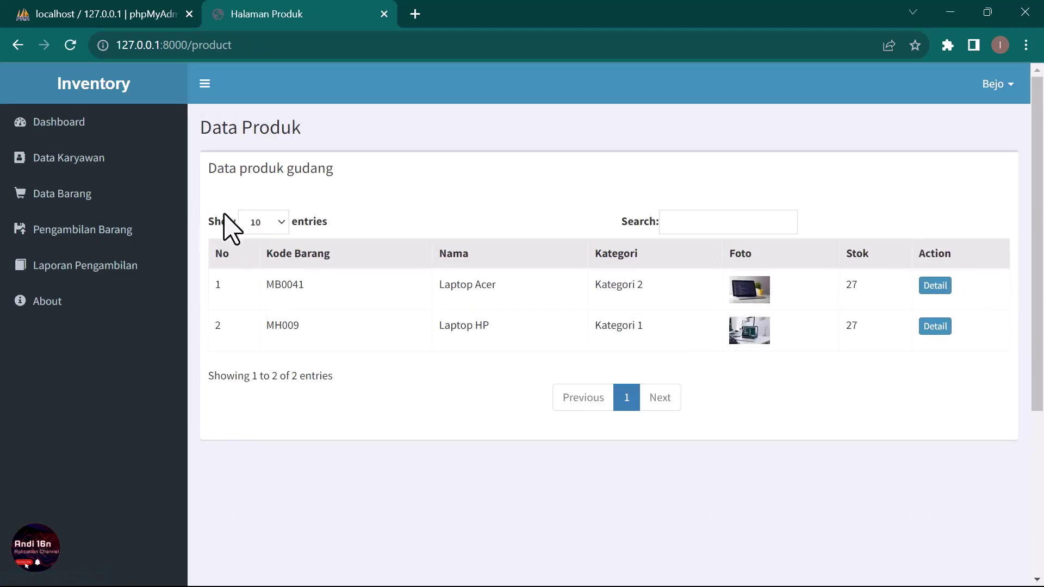
# Add an item withdrawal dated 09/08/2023 for an employee with Laptop Acer and Jumlah 3, and send it to the report.
pyautogui.click(85, 231)
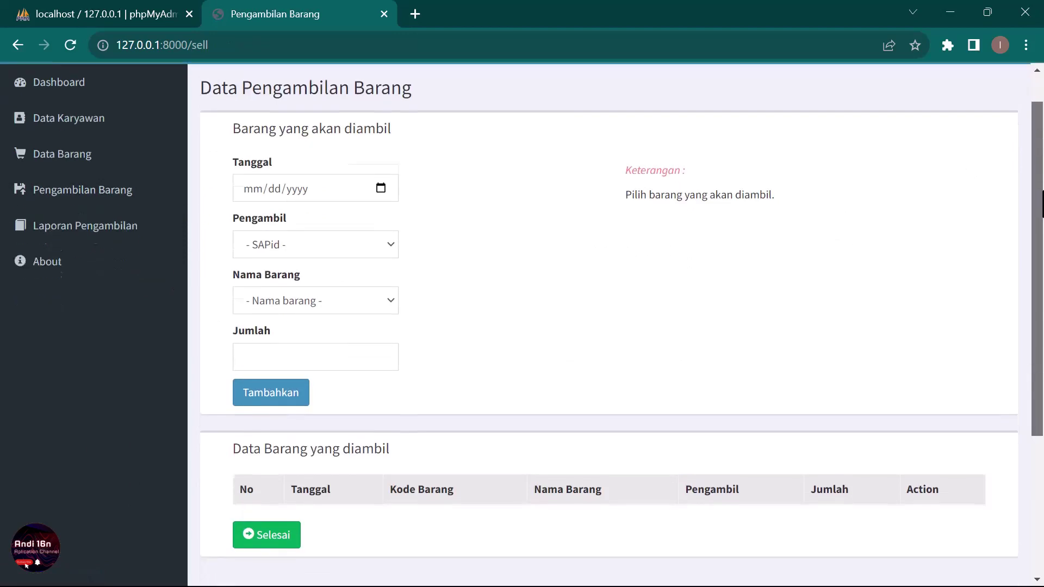
pyautogui.moveTo(1037, 163)
pyautogui.mouseDown()
pyautogui.moveTo(1040, 219)
pyautogui.moveTo(1038, 166)
pyautogui.mouseUp()
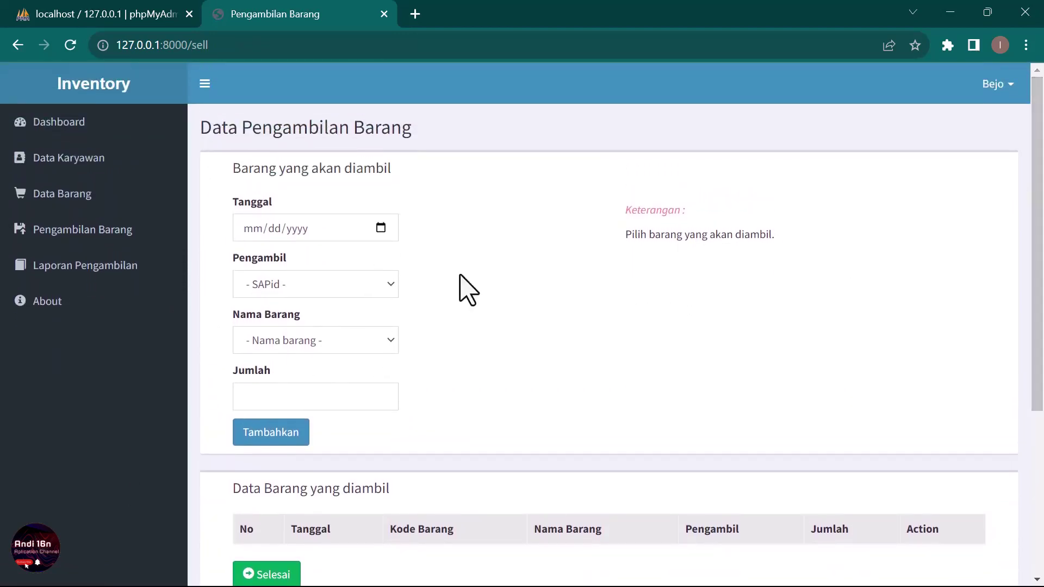
pyautogui.click(380, 227)
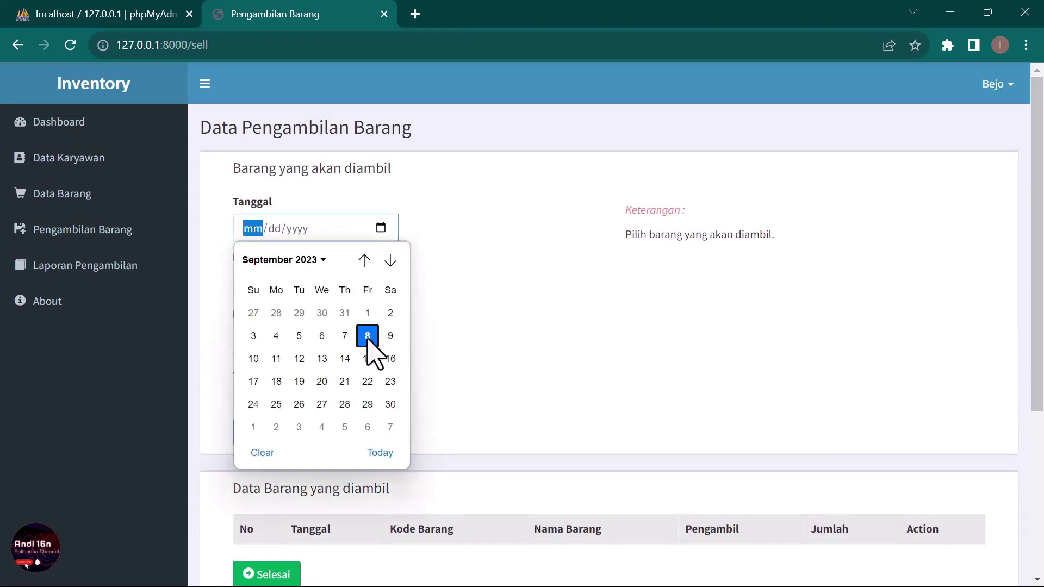
pyautogui.click(368, 337)
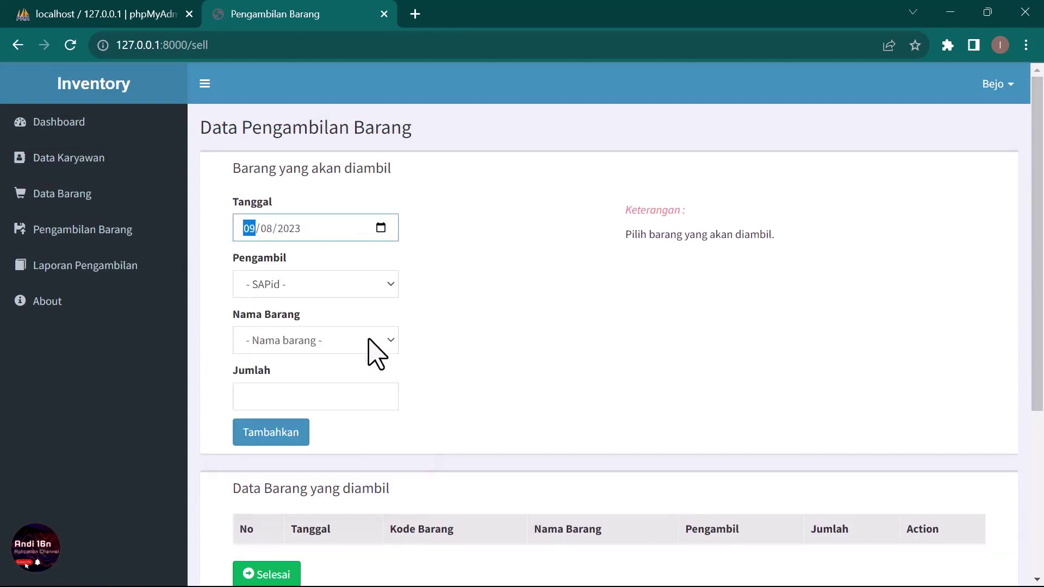
pyautogui.click(300, 281)
pyautogui.click(274, 340)
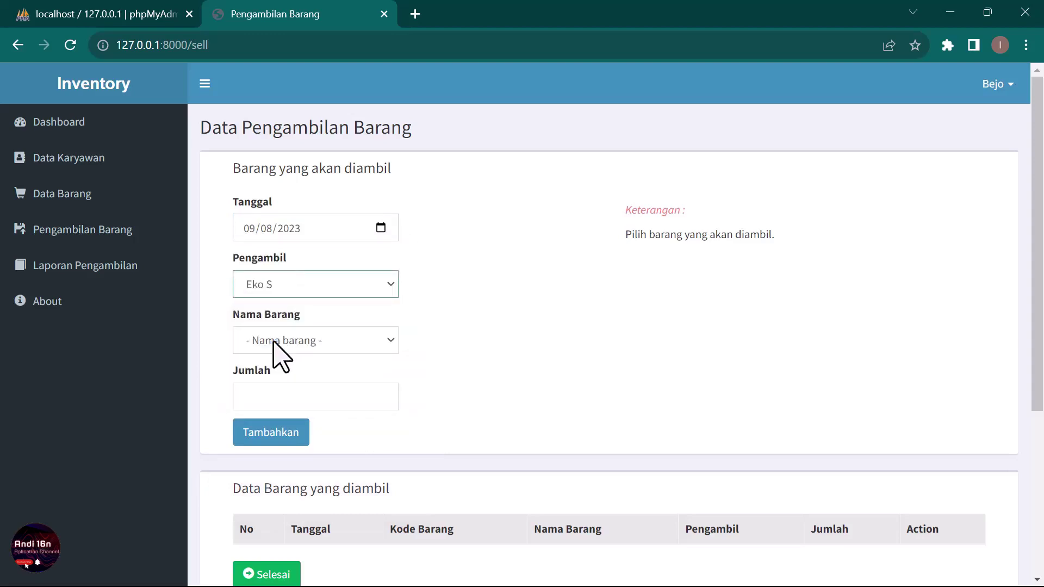
pyautogui.click(274, 345)
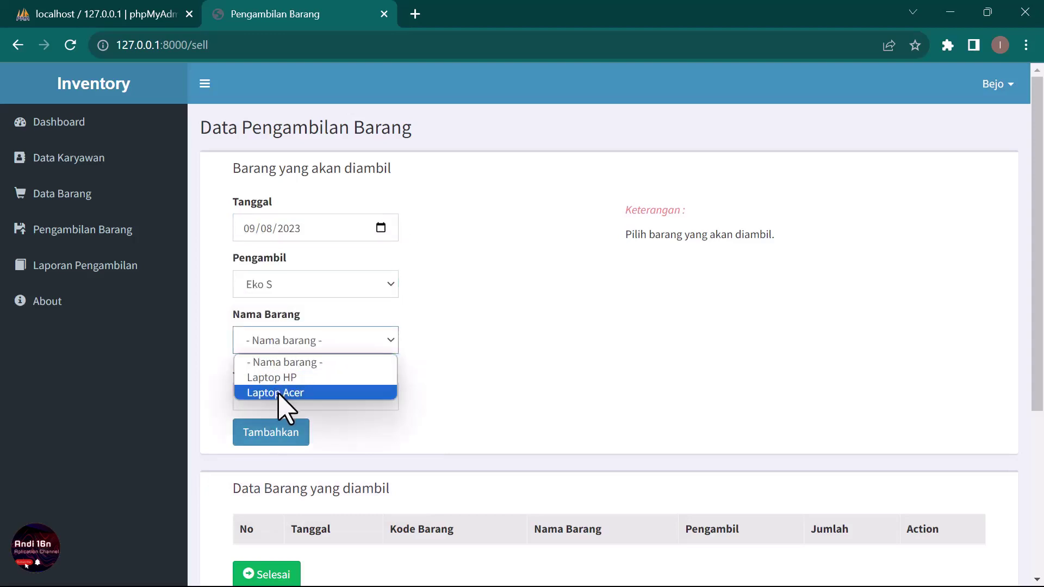
pyautogui.click(279, 392)
pyautogui.click(273, 395)
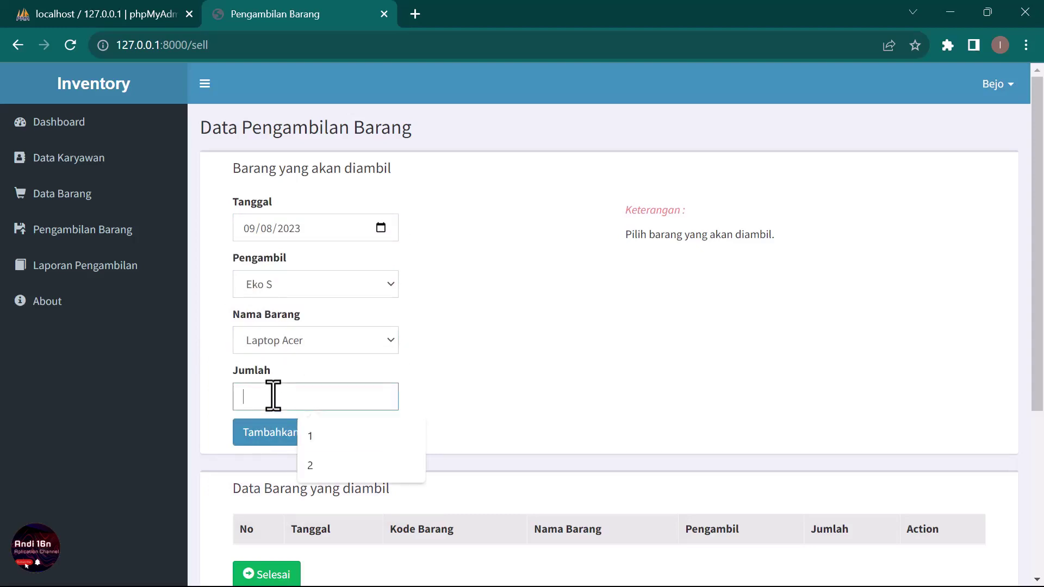
pyautogui.write('3')
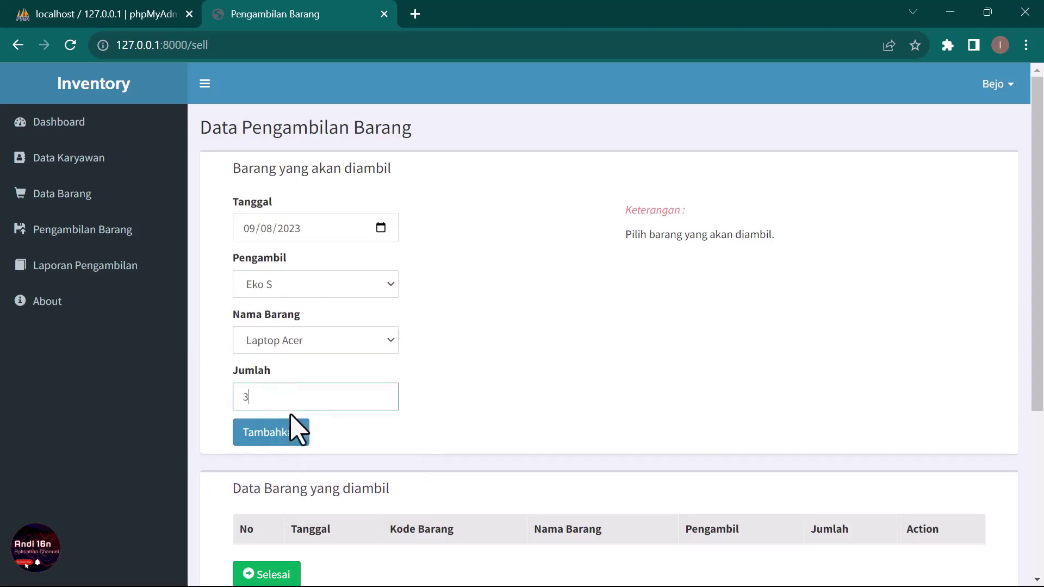
pyautogui.click(293, 435)
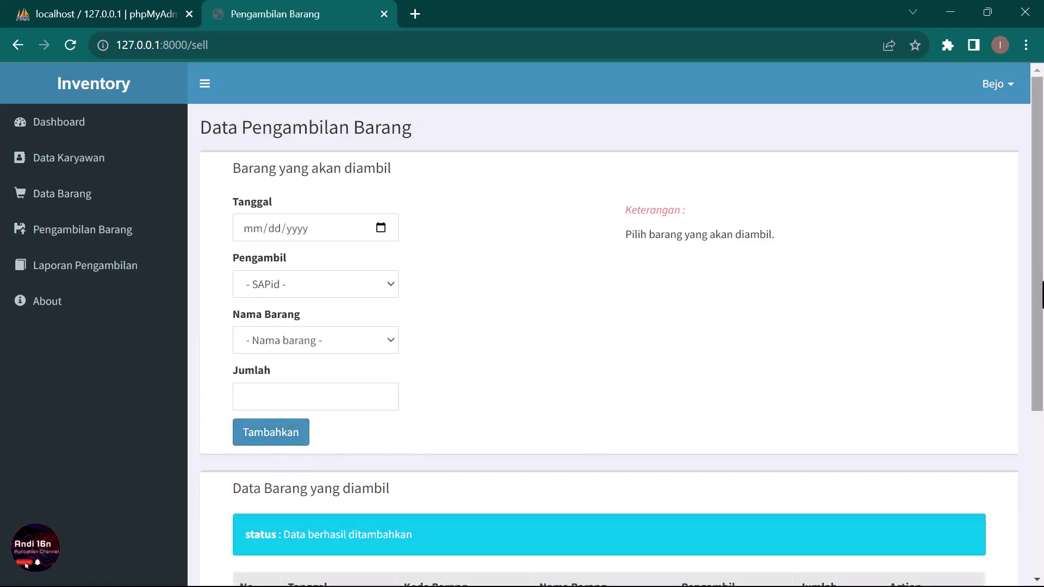
pyautogui.scroll(-4, 1039, 288)
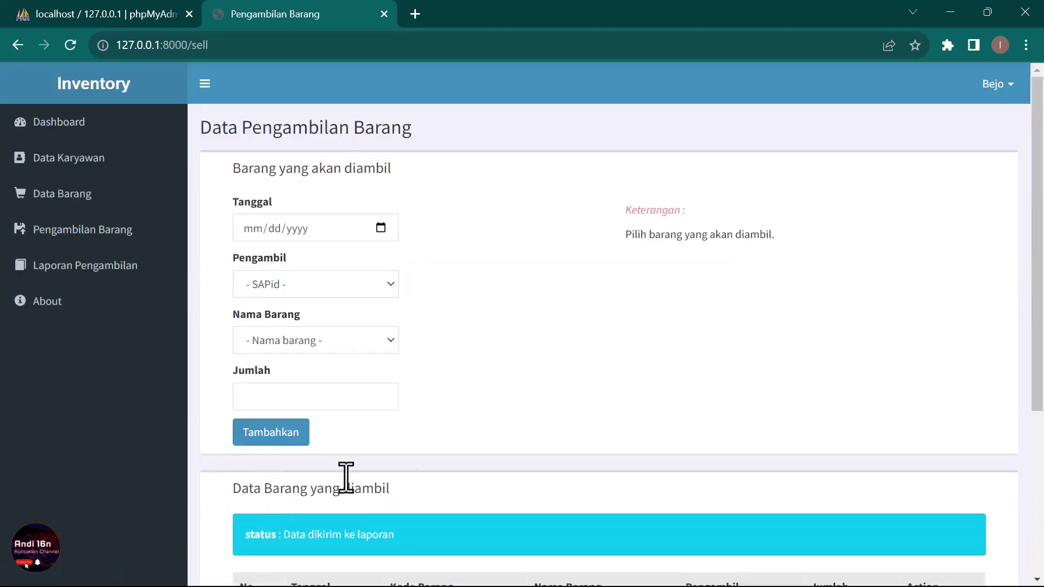
# Open the withdrawal report, look at the Dari Tanggal calendar without choosing a date, and examine the newest Laptop Acer entry.
pyautogui.scroll(-2, 1040, 325)
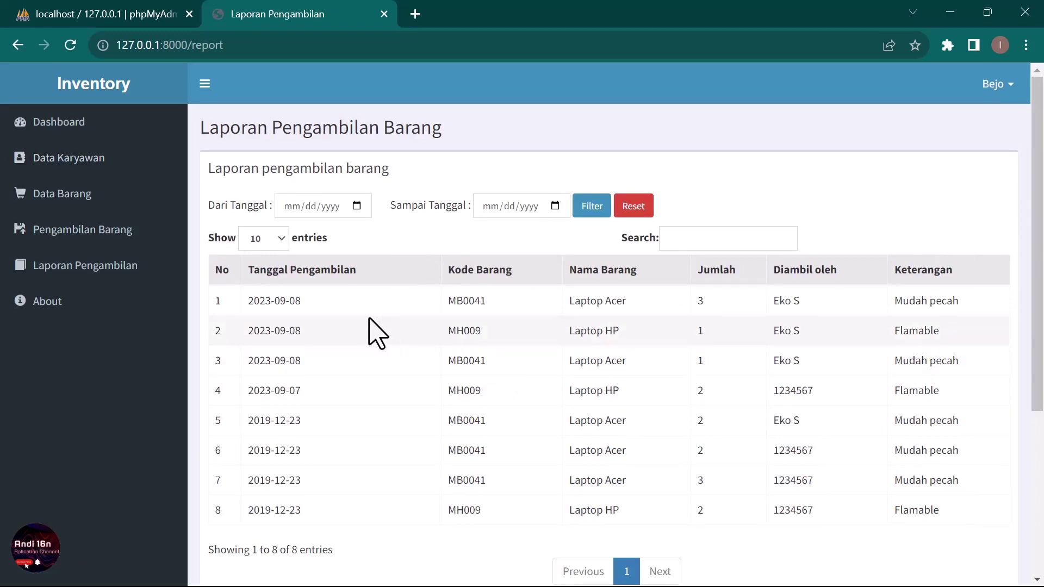
pyautogui.click(356, 206)
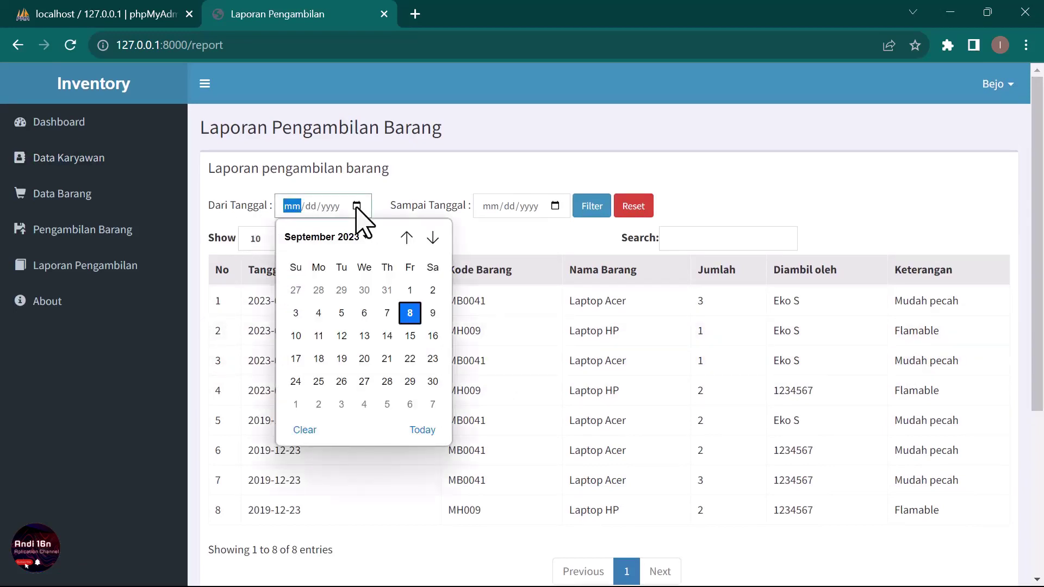
pyautogui.click(426, 181)
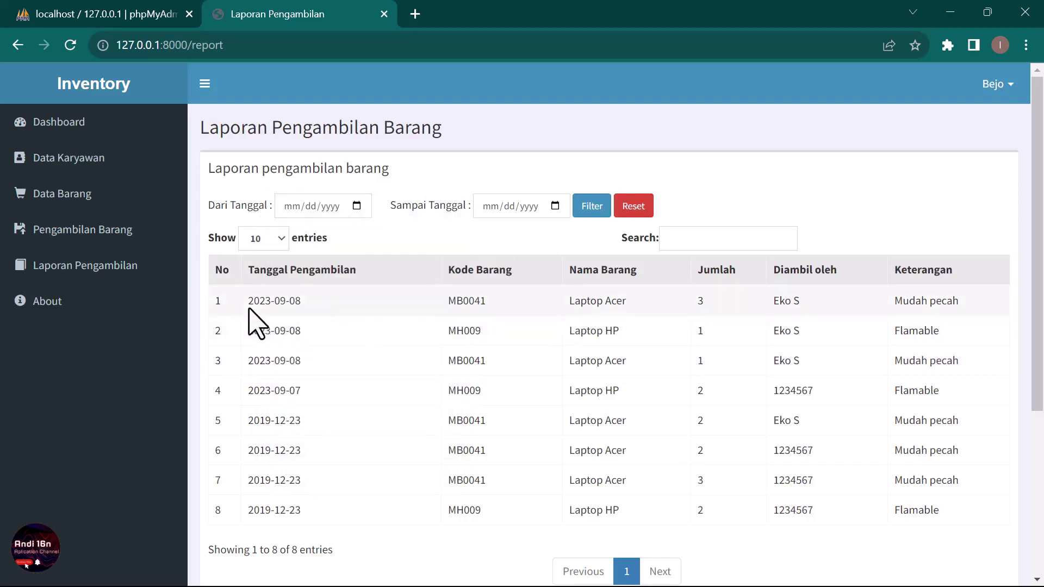
pyautogui.moveTo(249, 300); pyautogui.dragTo(777, 306)
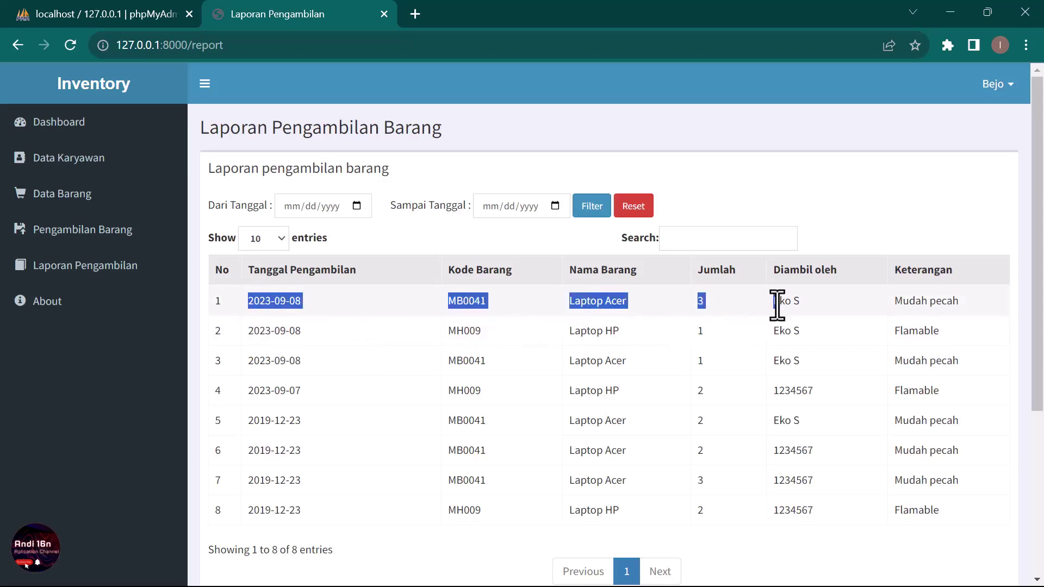
pyautogui.moveTo(777, 306); pyautogui.dragTo(699, 305)
pyautogui.click(717, 318)
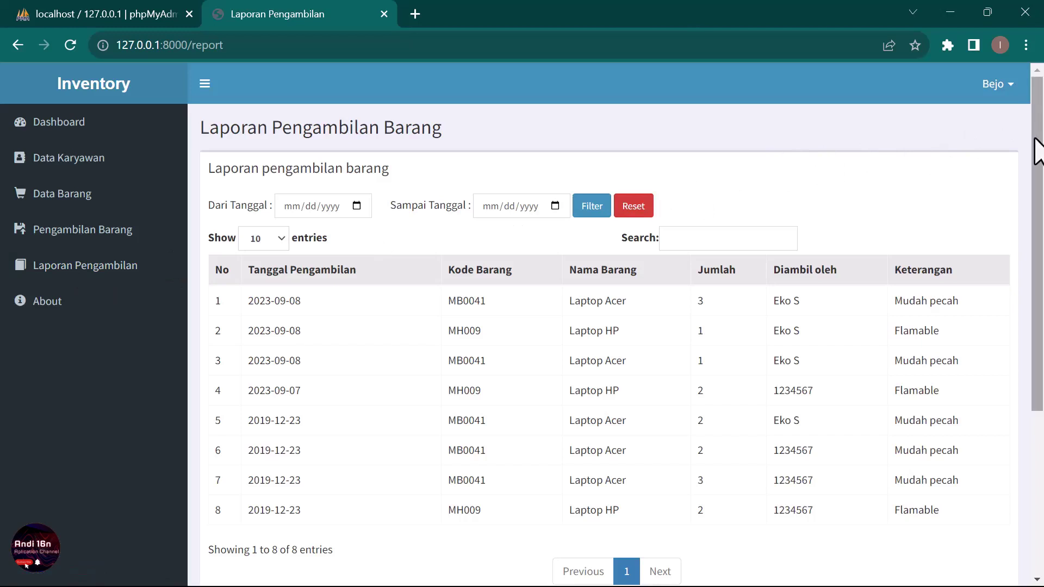
# Open the About page and go back to the withdrawal report.
pyautogui.moveTo(1039, 150)
pyautogui.mouseDown()
pyautogui.moveTo(1038, 247)
pyautogui.moveTo(1040, 130)
pyautogui.mouseUp()
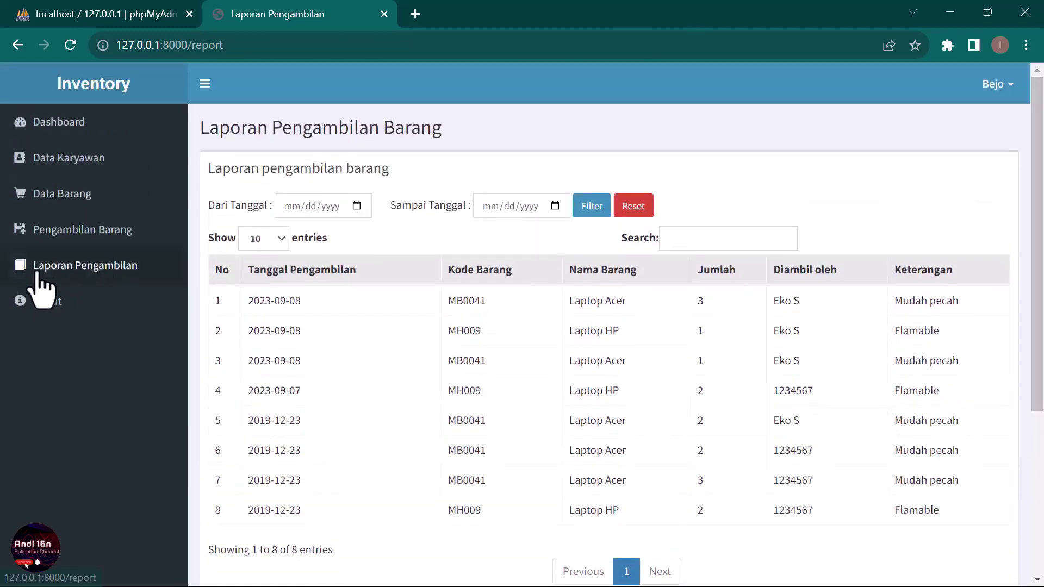
pyautogui.click(45, 307)
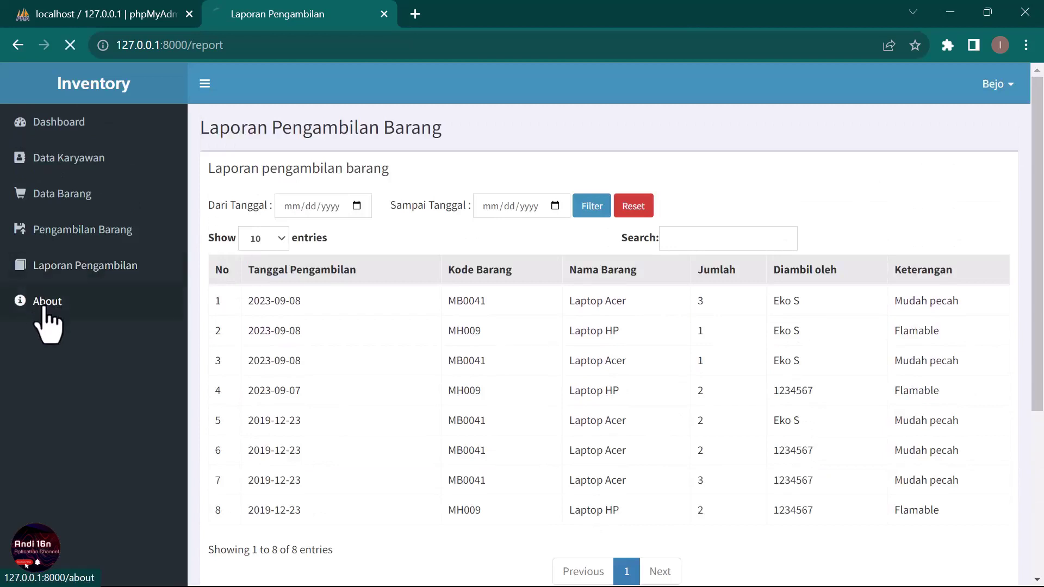
pyautogui.click(17, 46)
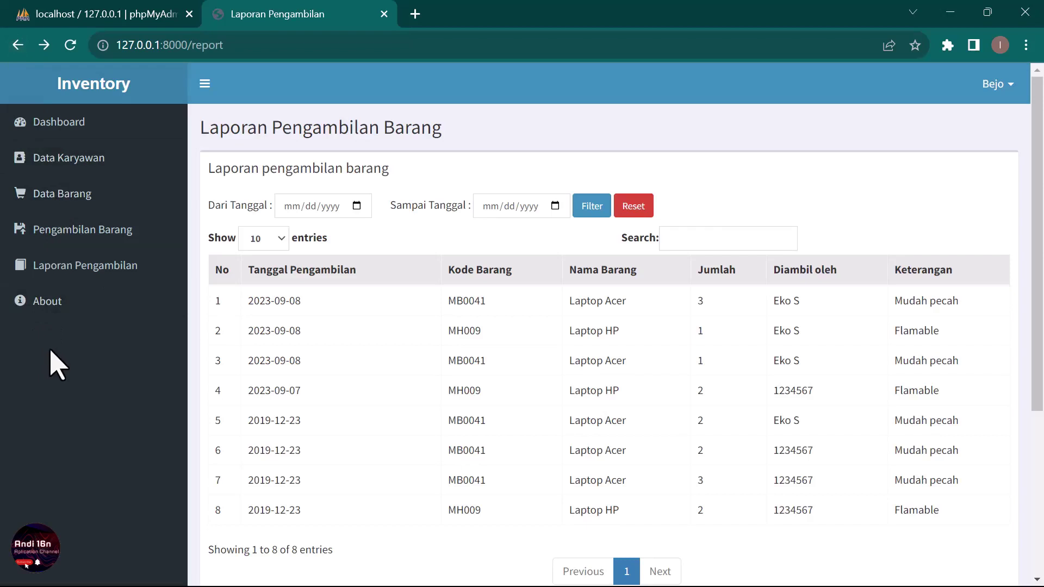